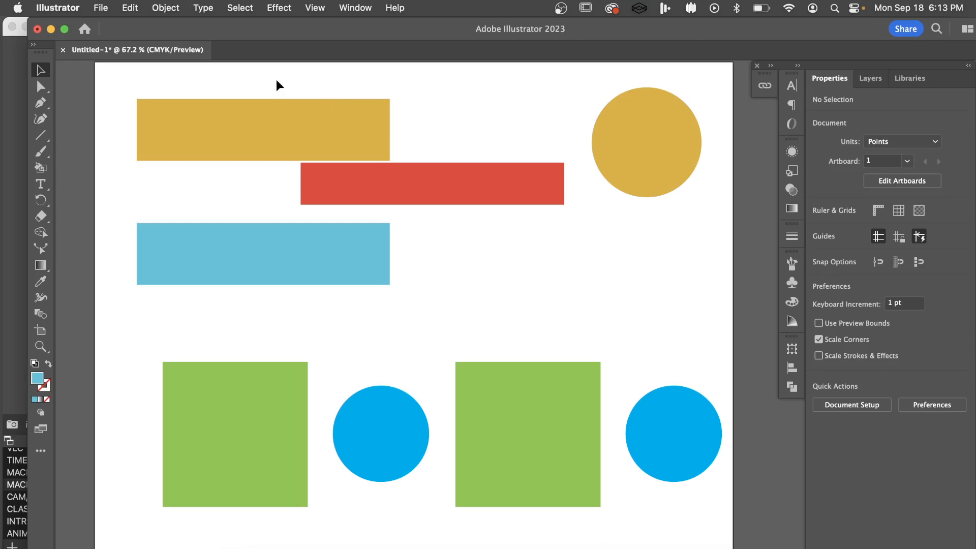
{"action": "left_click_drag", "start_coordinate": [266, 75], "coordinate": [638, 293]}
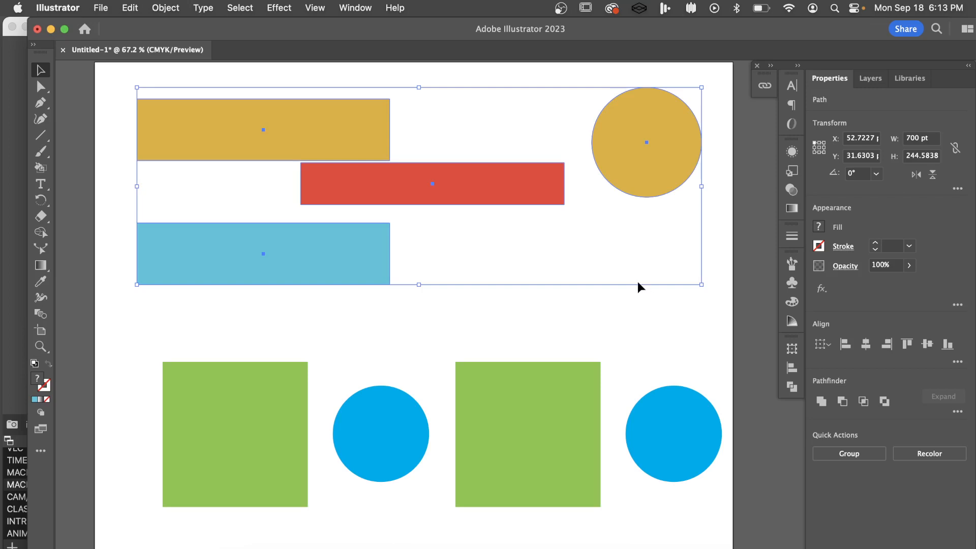
{"action": "left_click", "coordinate": [523, 191]}
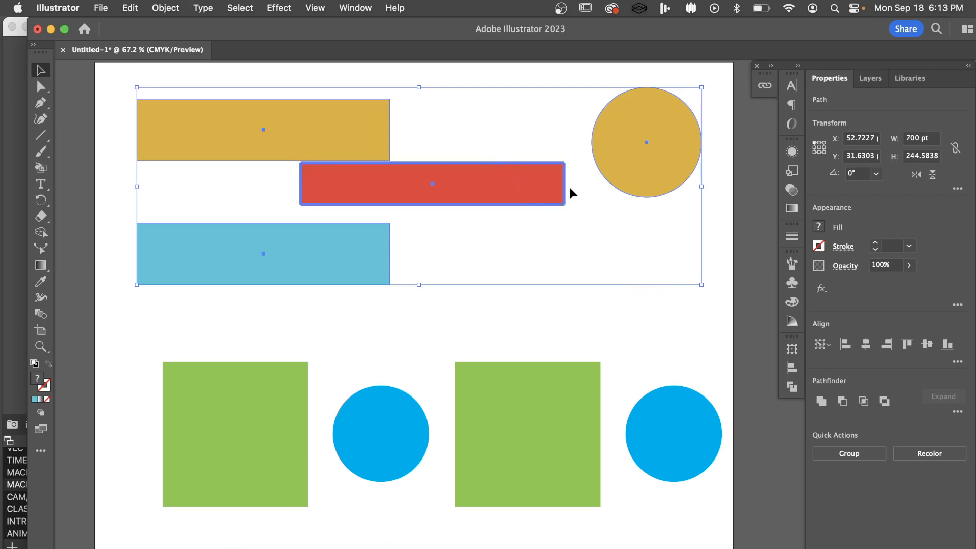
{"action": "left_click", "coordinate": [502, 142]}
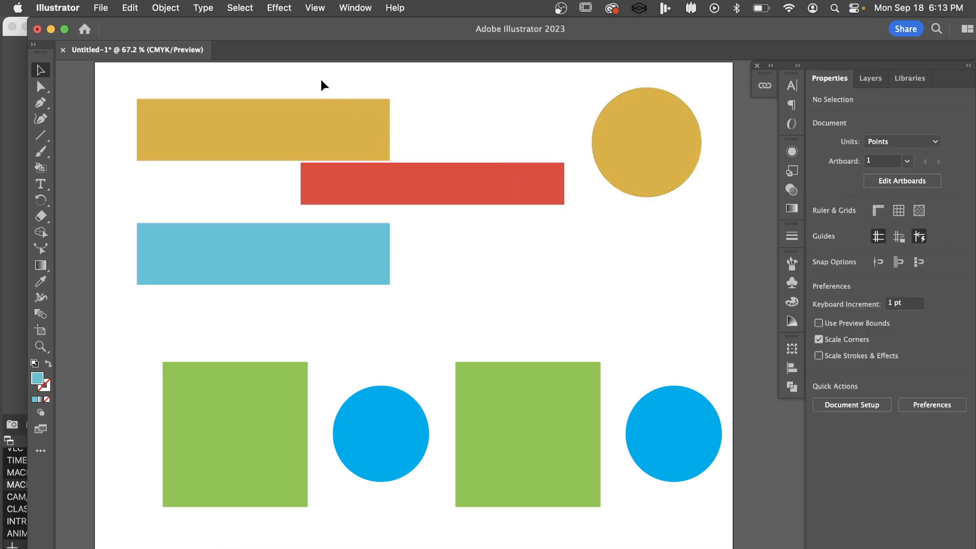
{"action": "left_click_drag", "start_coordinate": [527, 229], "coordinate": [664, 288]}
{"action": "left_click", "coordinate": [613, 301]}
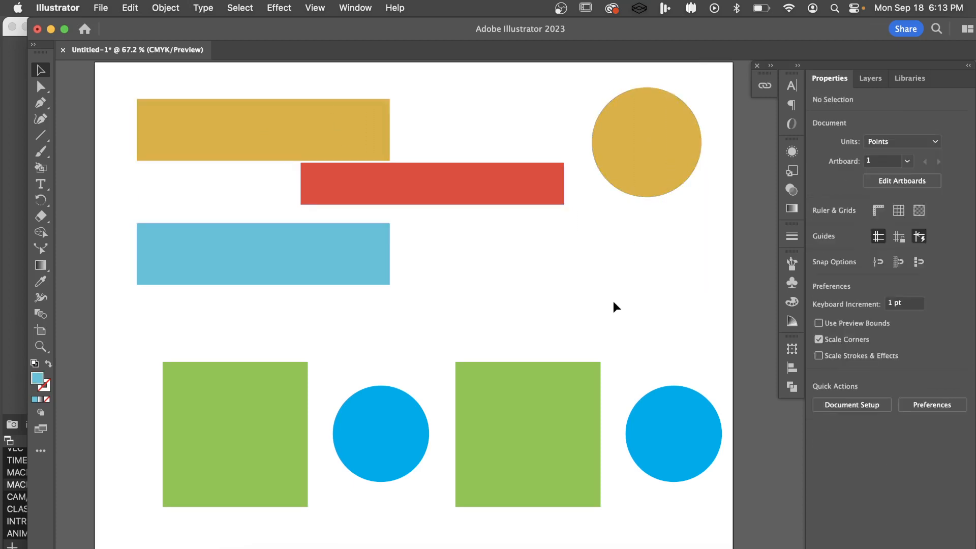
Vertically center-align the gold rectangle, gold circle and blue rectangle to the red rectangle as key object
{"action": "left_click", "coordinate": [318, 138]}
{"action": "left_click", "coordinate": [672, 142], "text": "shift"}
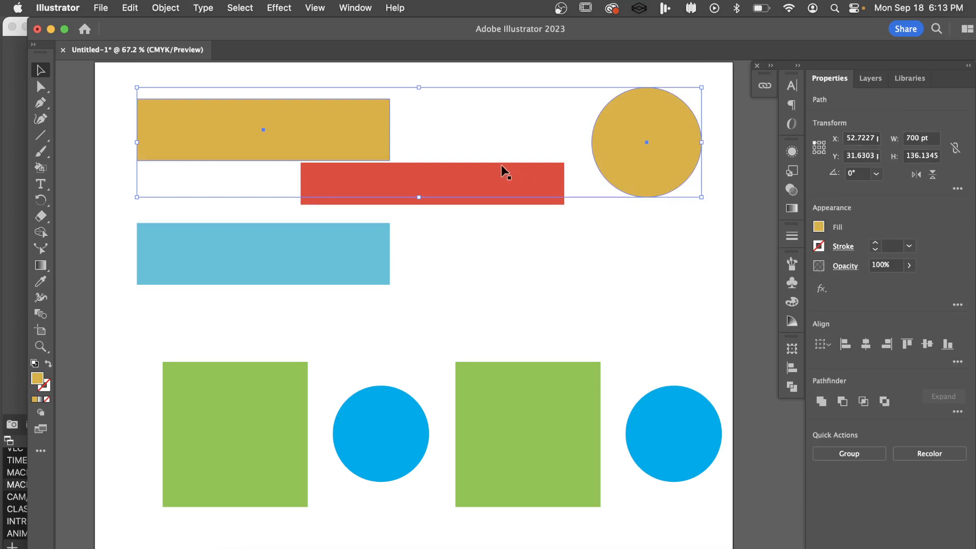
{"action": "left_click", "coordinate": [487, 179], "text": "shift"}
{"action": "left_click", "coordinate": [315, 265], "text": "shift"}
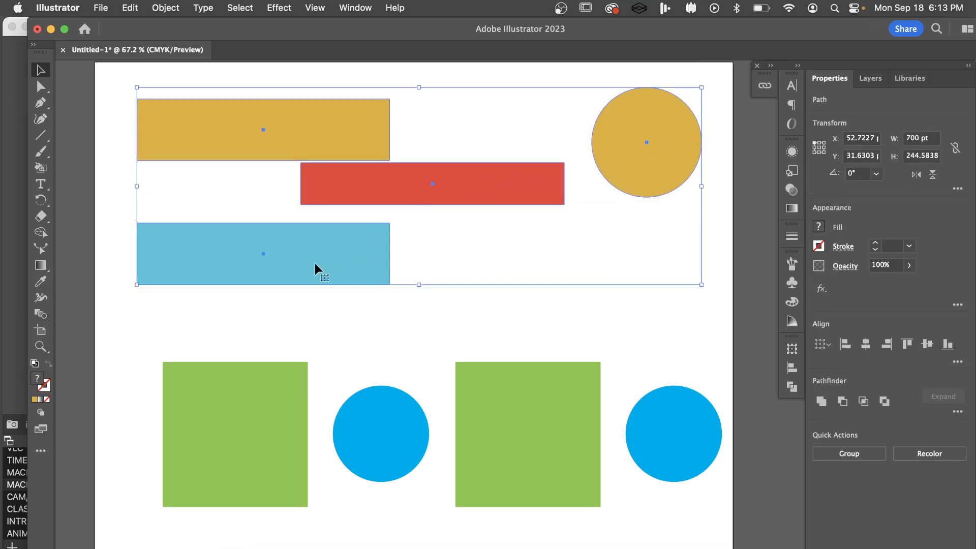
{"action": "left_click", "coordinate": [356, 180]}
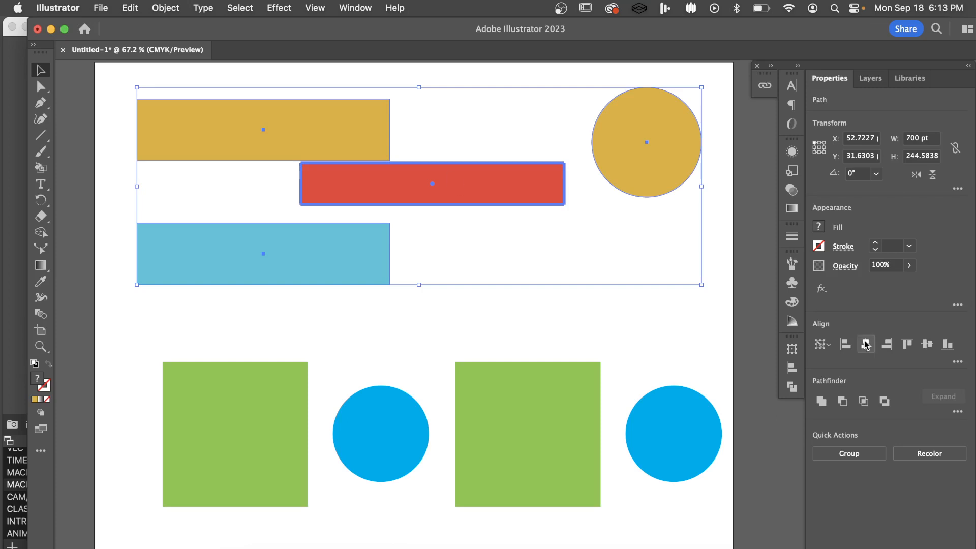
{"action": "left_click", "coordinate": [928, 345]}
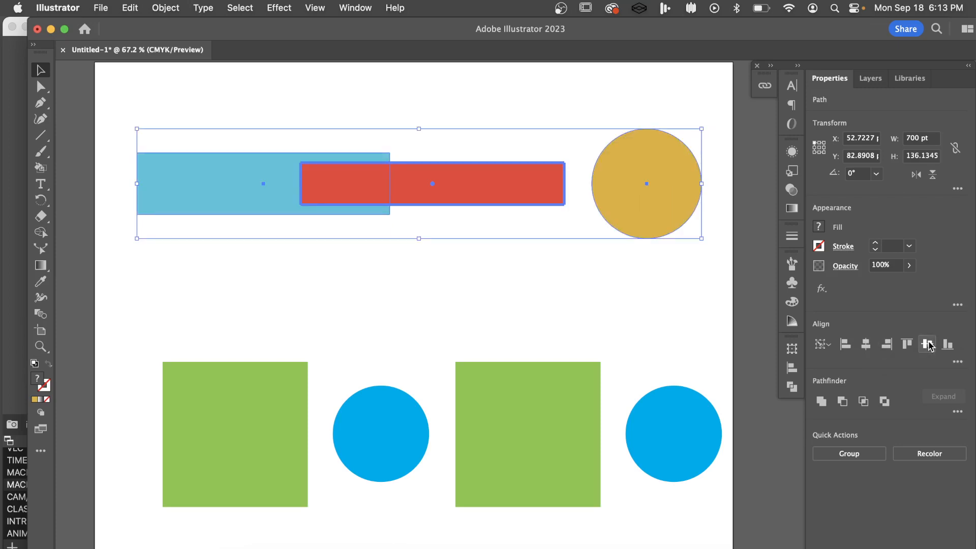
{"action": "left_click", "coordinate": [451, 287]}
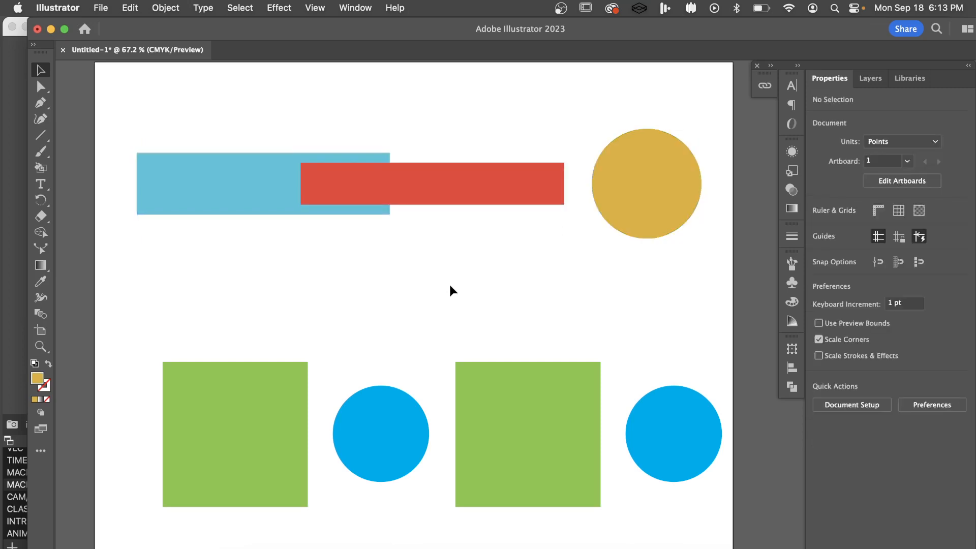
Move the blue rectangle straight up 50 pt so that it overlaps the upper edge of the red rectangle
{"action": "left_click", "coordinate": [235, 198]}
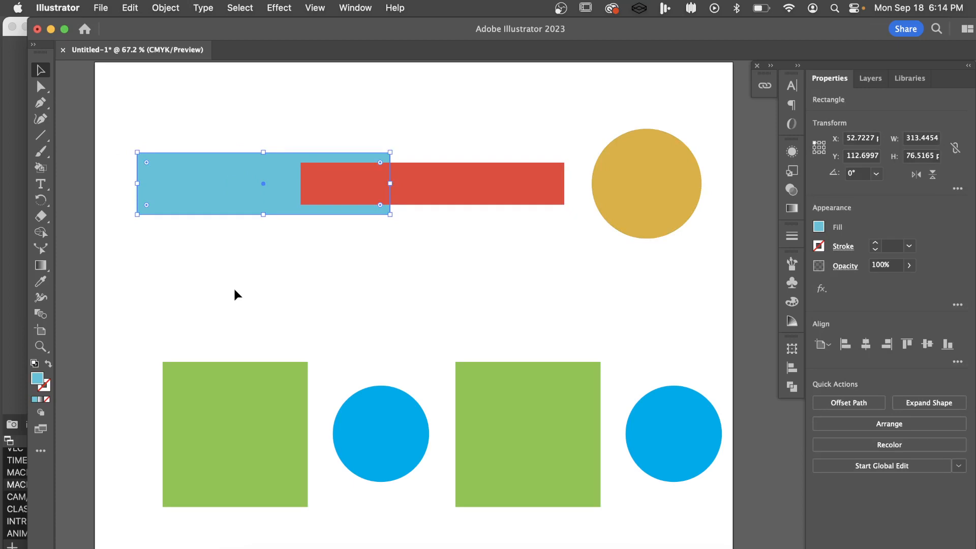
{"action": "left_click", "coordinate": [229, 110]}
{"action": "left_click", "coordinate": [220, 196]}
{"action": "key", "text": "shift+Up"}
{"action": "key", "text": "shift+Up"}
{"action": "key", "text": "shift+Up"}
{"action": "key", "text": "shift+Up"}
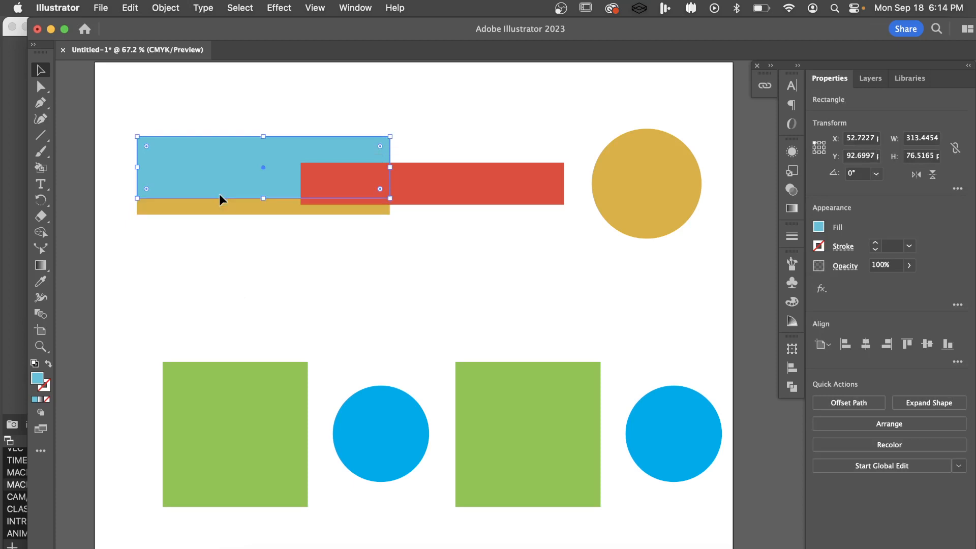
{"action": "key", "text": "shift+Up"}
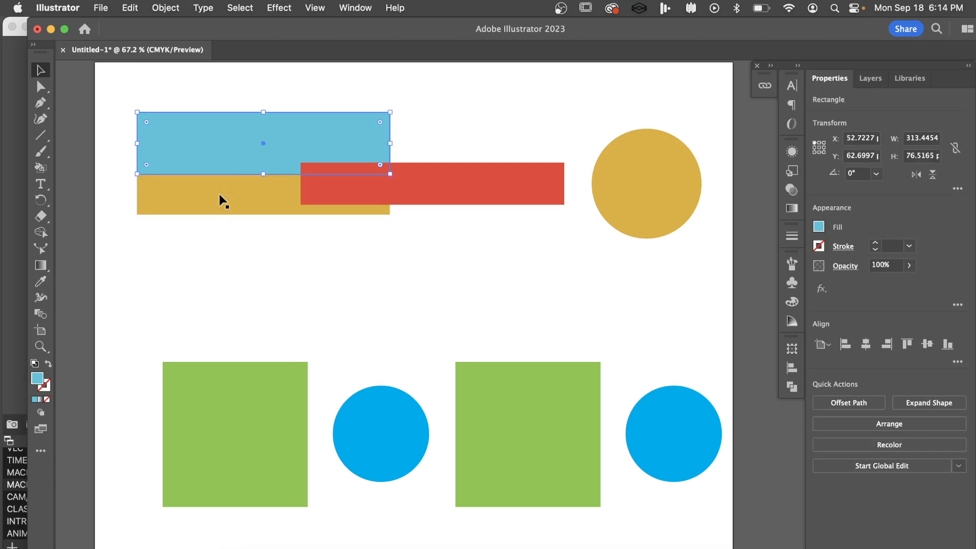
Move the gold rectangle straight down 50 pt so that it overlaps the lower edge of the red rectangle
{"action": "left_click", "coordinate": [243, 200]}
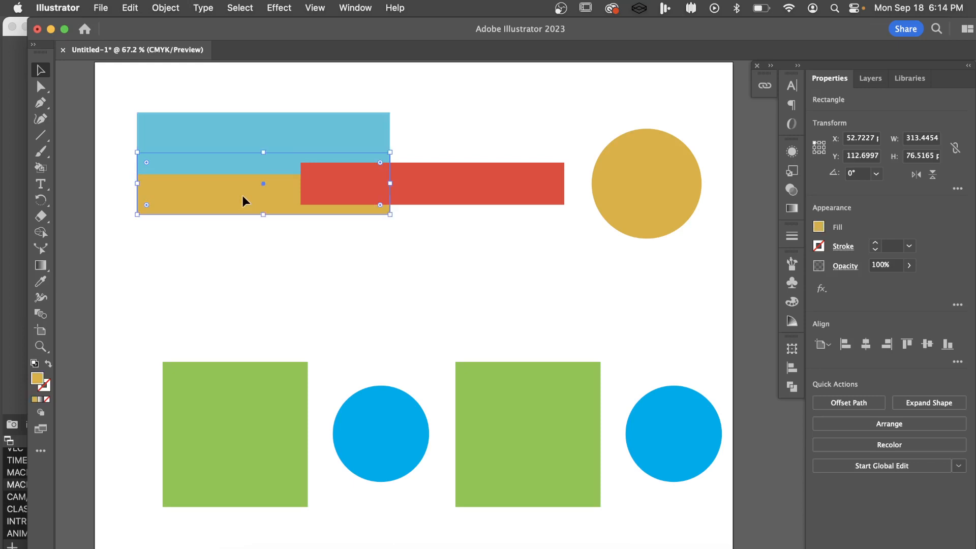
{"action": "key", "text": "shift+Down"}
{"action": "key", "text": "shift+Down"}
{"action": "key", "text": "shift+Down"}
{"action": "key", "text": "shift+Down"}
{"action": "left_click", "coordinate": [487, 257]}
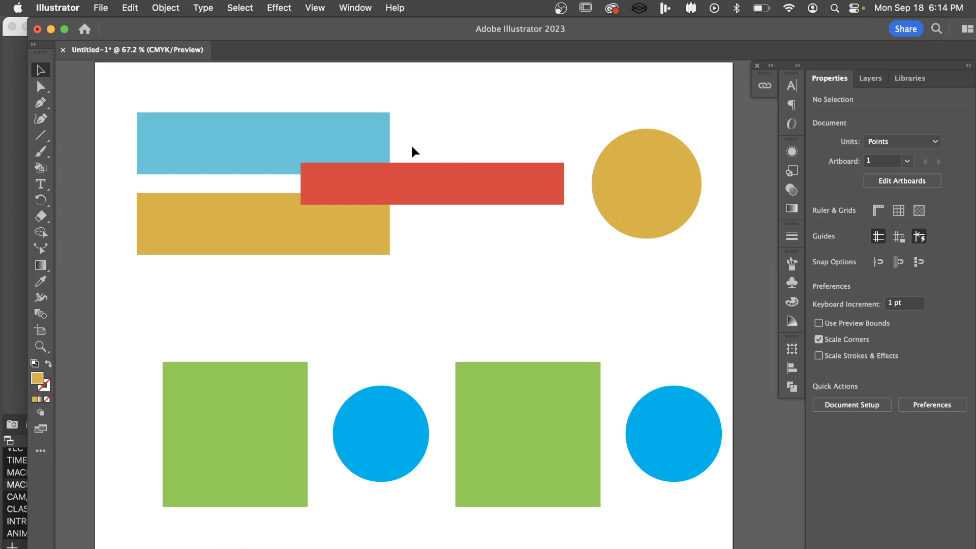
{"action": "left_click", "coordinate": [300, 122]}
{"action": "left_click", "coordinate": [408, 185]}
{"action": "left_click", "coordinate": [361, 244]}
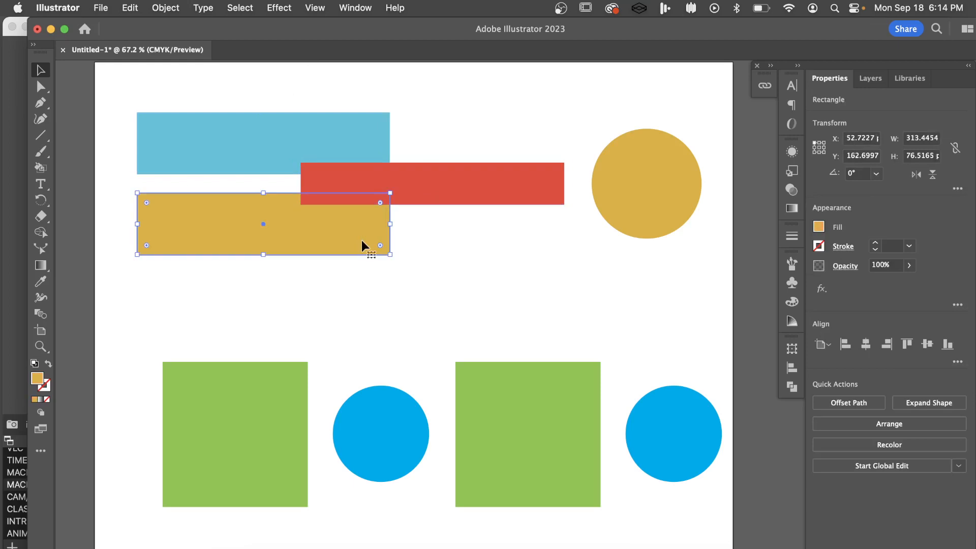
{"action": "left_click", "coordinate": [358, 143]}
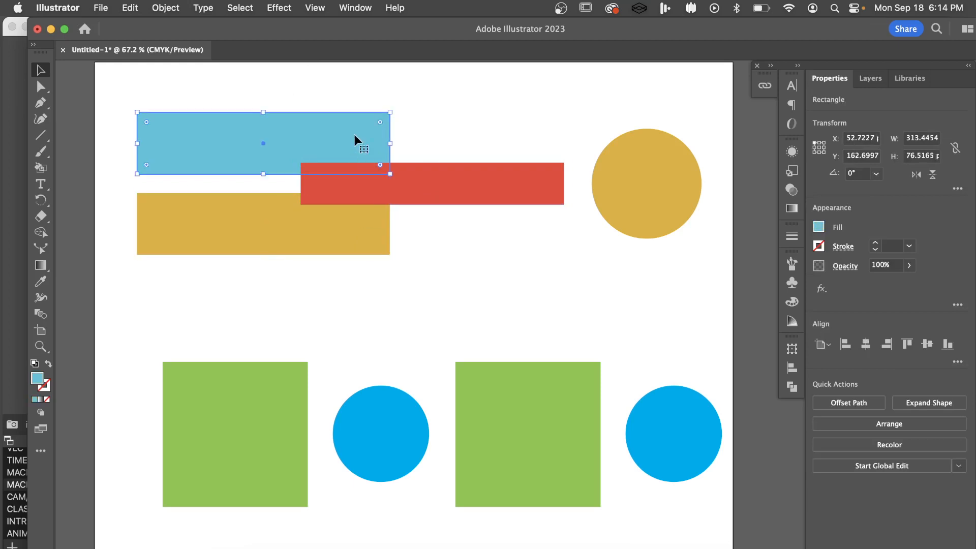
{"action": "left_click", "coordinate": [444, 198]}
{"action": "left_click", "coordinate": [340, 234]}
{"action": "left_click", "coordinate": [650, 201]}
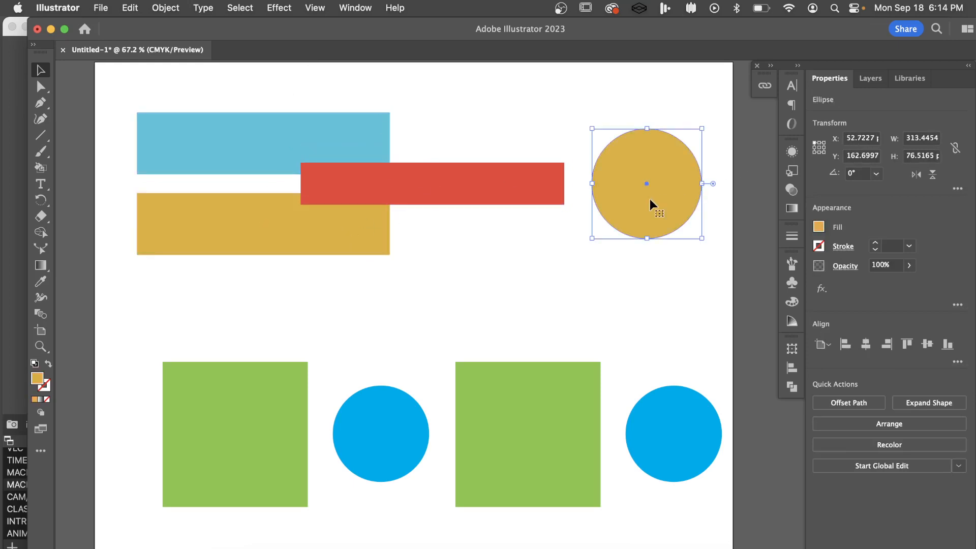
{"action": "left_click", "coordinate": [503, 131]}
{"action": "left_click", "coordinate": [340, 147]}
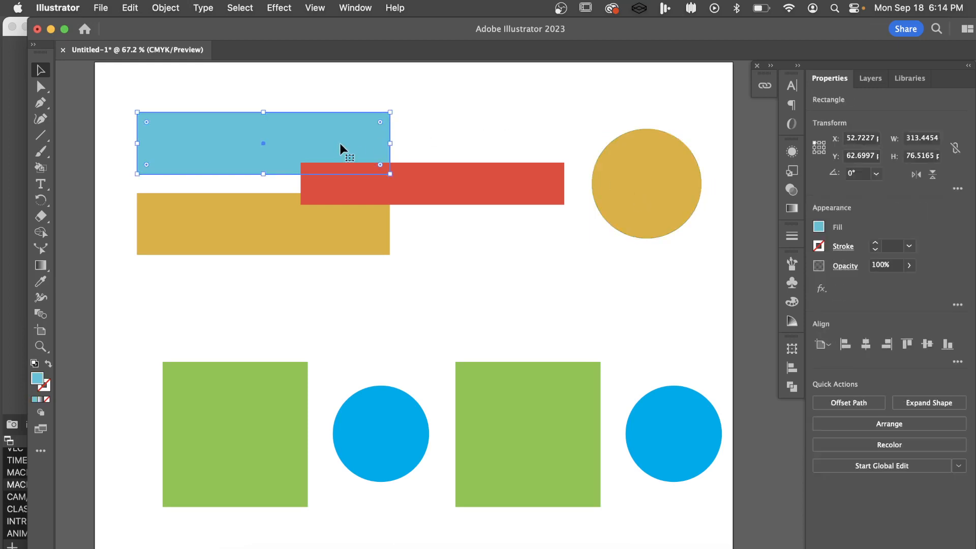
{"action": "left_click", "coordinate": [437, 132]}
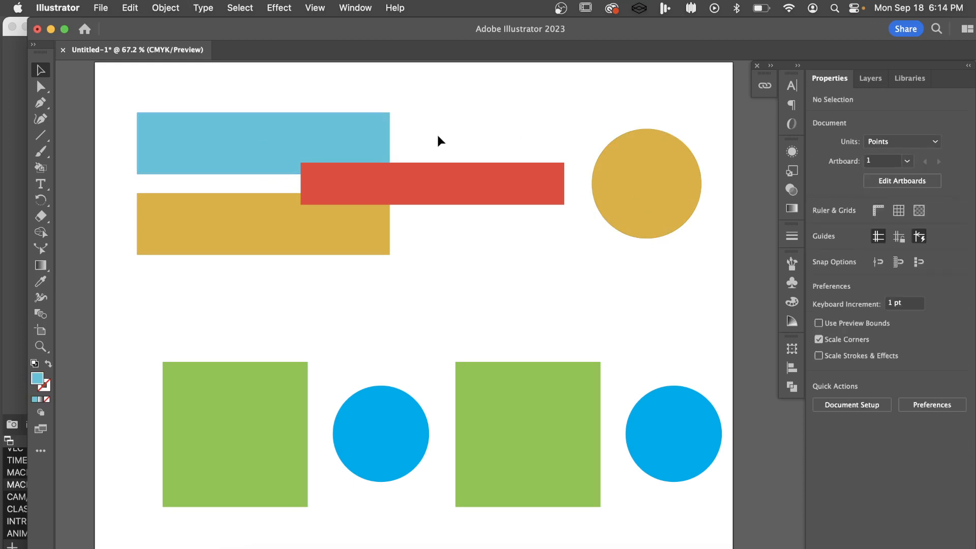
{"action": "left_click", "coordinate": [349, 150]}
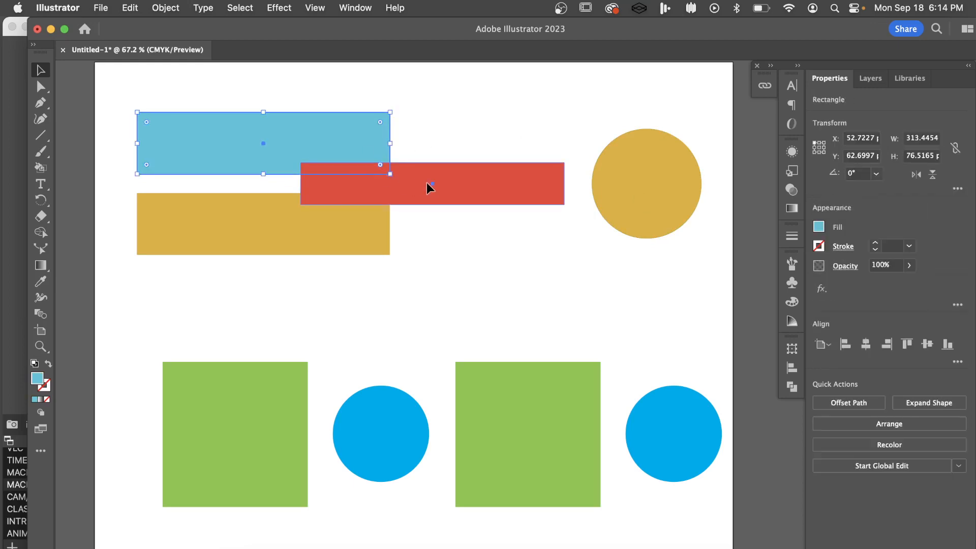
{"action": "left_click", "coordinate": [426, 182], "text": "shift"}
{"action": "left_click", "coordinate": [429, 84]}
Unite the blue rectangle and the red rectangle into a single shape with the Pathfinder Unite mode
{"action": "left_click", "coordinate": [350, 139]}
{"action": "left_click", "coordinate": [464, 183], "text": "shift"}
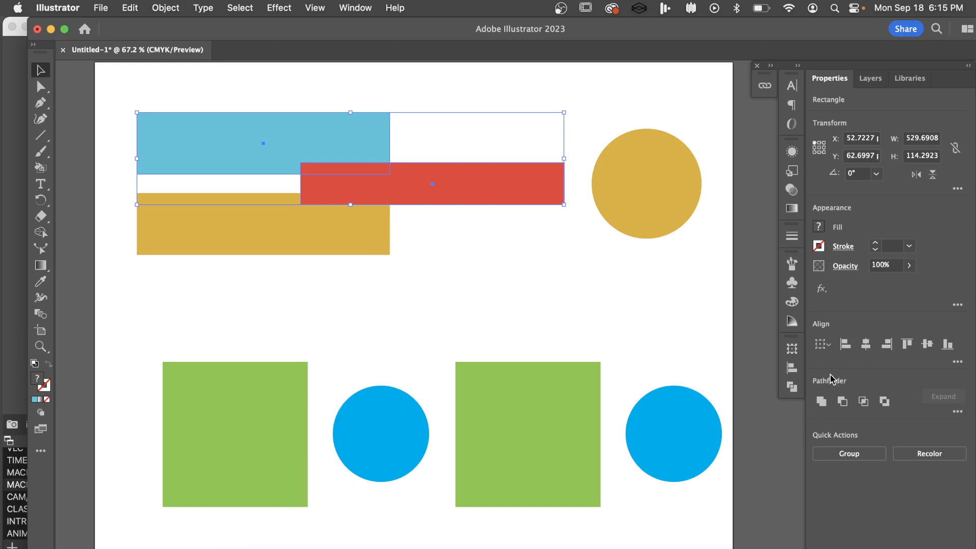
{"action": "left_click", "coordinate": [355, 7]}
{"action": "scroll", "coordinate": [414, 373], "scroll_direction": "down", "scroll_amount": 5}
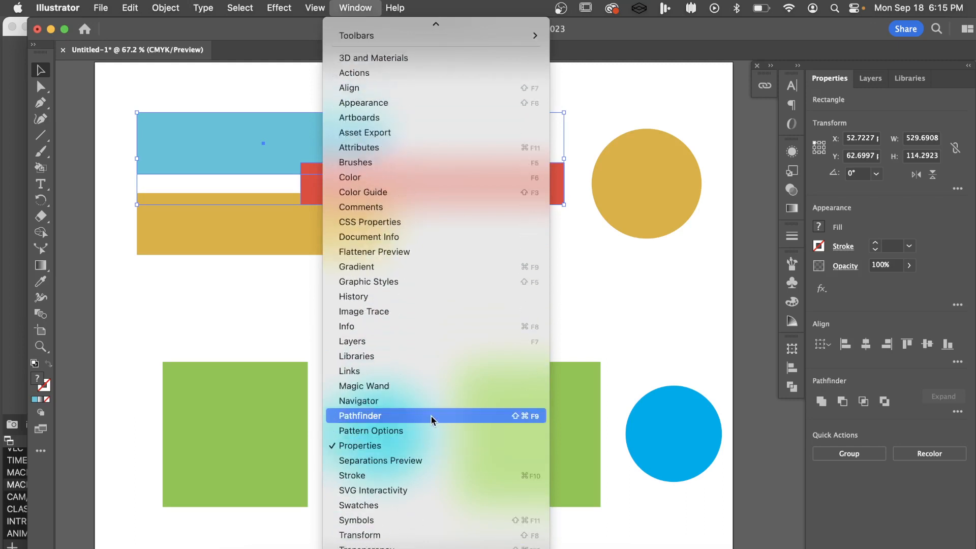
{"action": "left_click", "coordinate": [791, 387]}
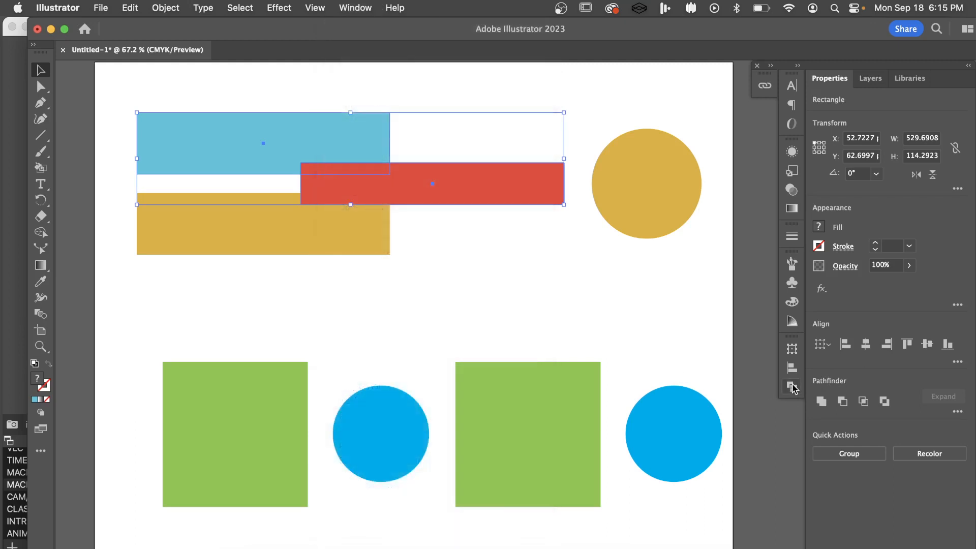
{"action": "left_click", "coordinate": [791, 387]}
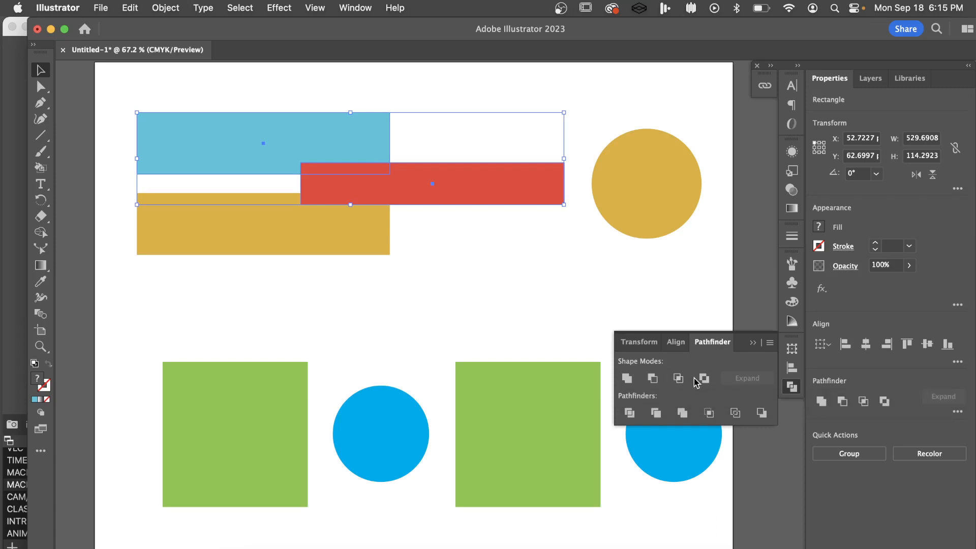
{"action": "left_click", "coordinate": [627, 378]}
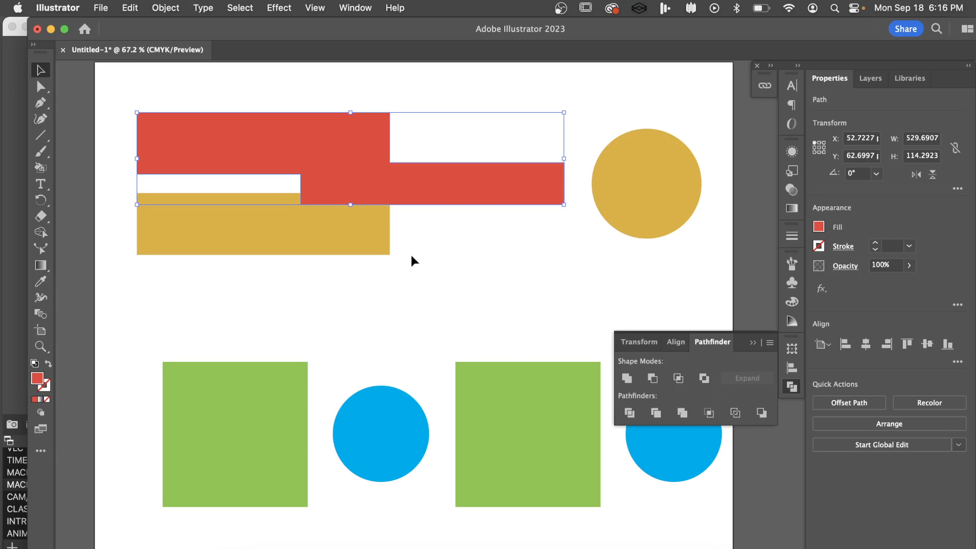
Unite the gold rectangle with the combined red shape using the Pathfinder Unite mode
{"action": "left_click", "coordinate": [344, 245]}
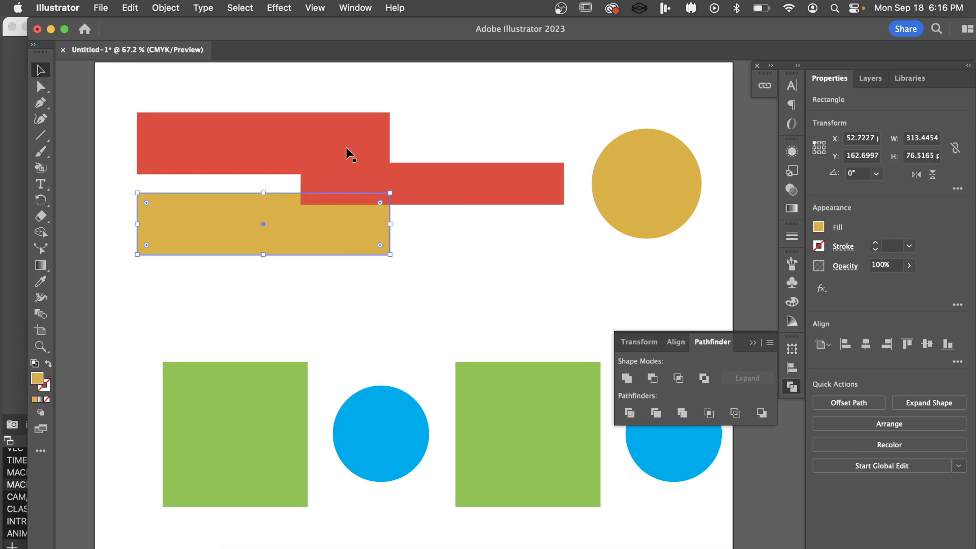
{"action": "left_click", "coordinate": [348, 161], "text": "shift"}
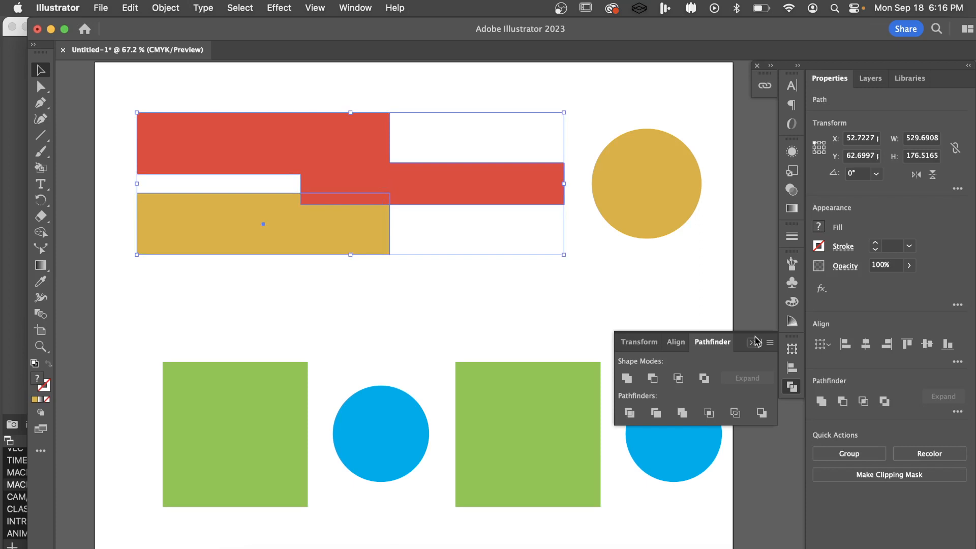
{"action": "left_click", "coordinate": [625, 379]}
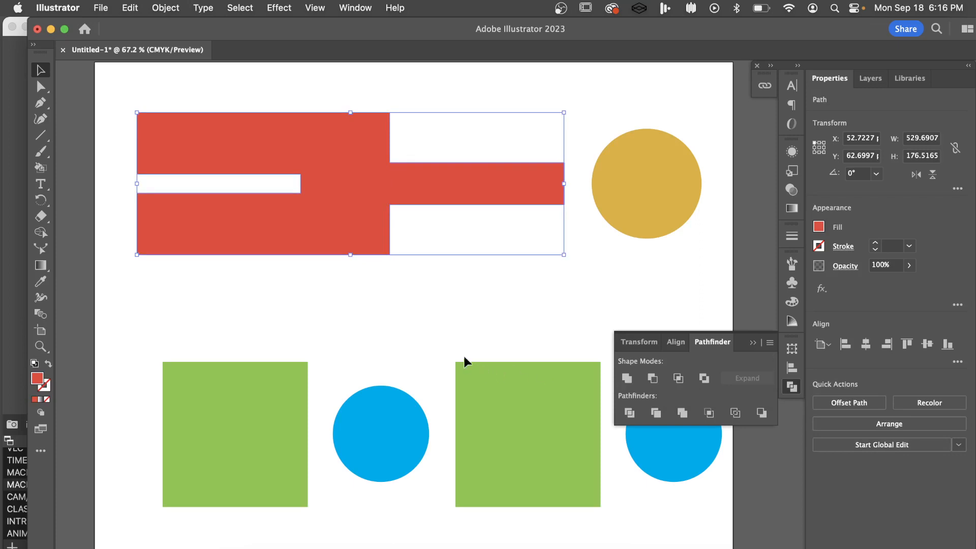
{"action": "left_click", "coordinate": [412, 290]}
Examine the anchor points of the combined red shape with the Direct Selection tool
{"action": "left_click", "coordinate": [361, 183]}
{"action": "key", "text": "a"}
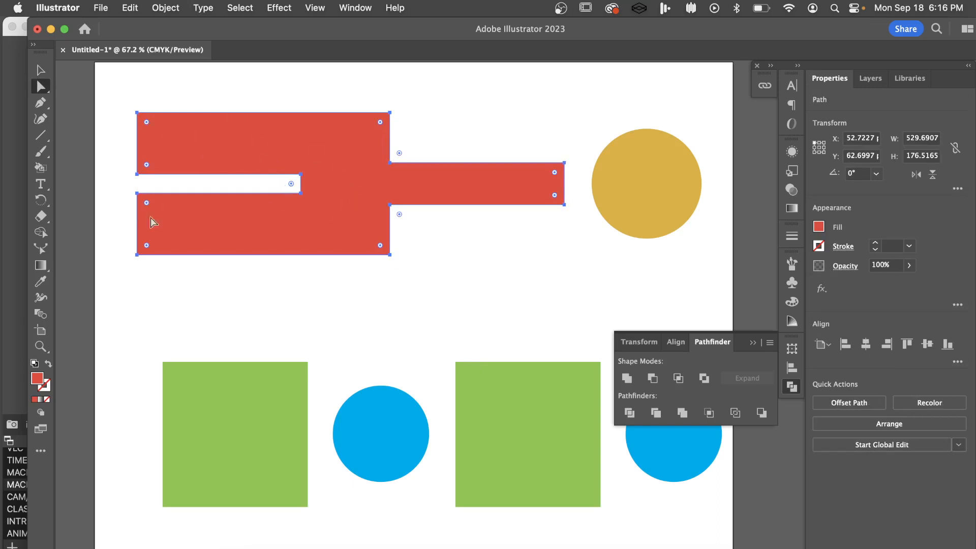
{"action": "left_click", "coordinate": [389, 112]}
{"action": "left_click", "coordinate": [41, 70]}
Try to shift the gold circle about 86 pt onto the end of the red shape's arm and unite them with Pathfinder
{"action": "left_click", "coordinate": [659, 213]}
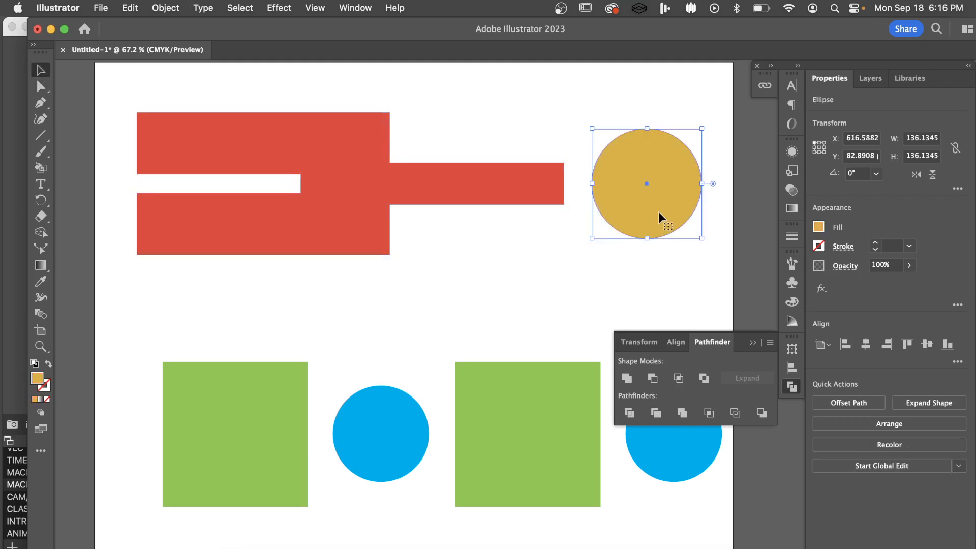
{"action": "left_click_drag", "start_coordinate": [666, 213], "coordinate": [596, 204]}
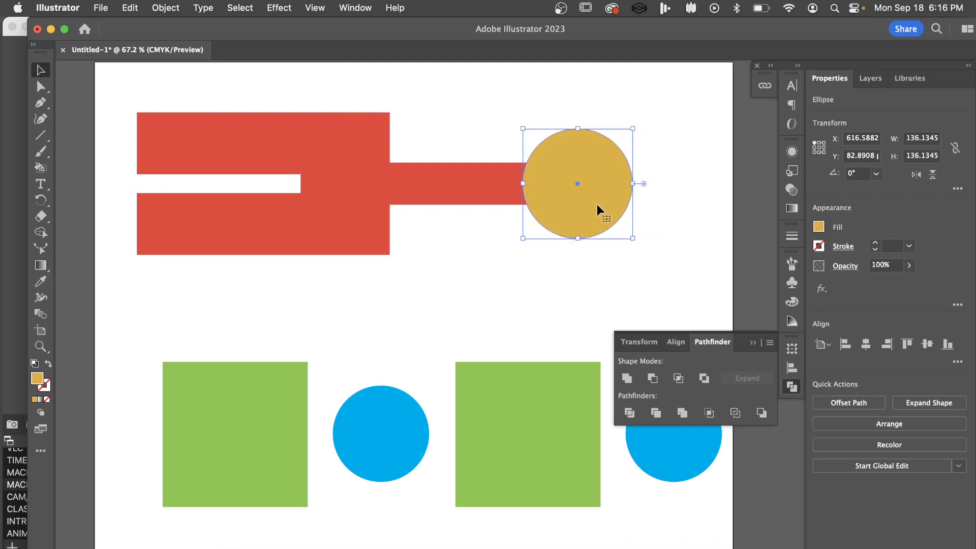
{"action": "left_click", "coordinate": [435, 190], "text": "shift"}
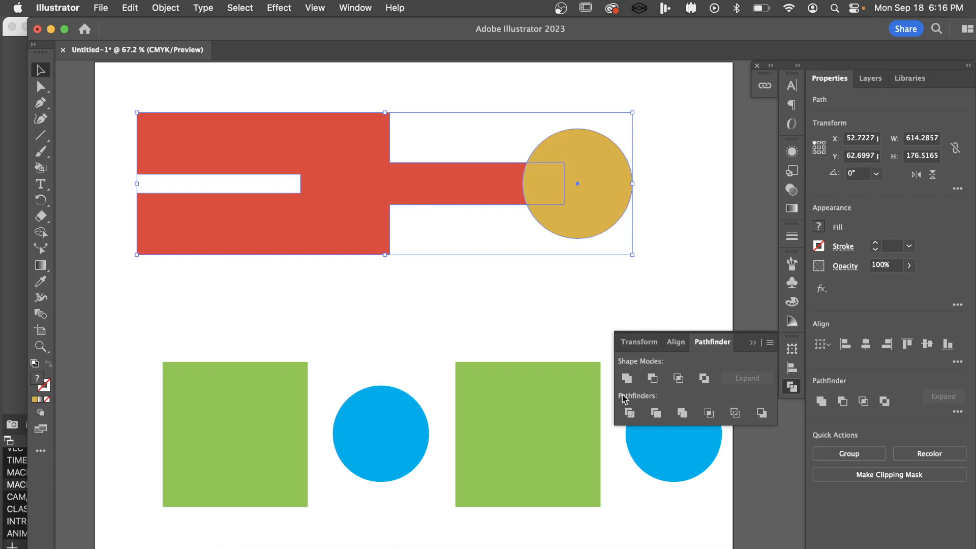
{"action": "left_click", "coordinate": [626, 379]}
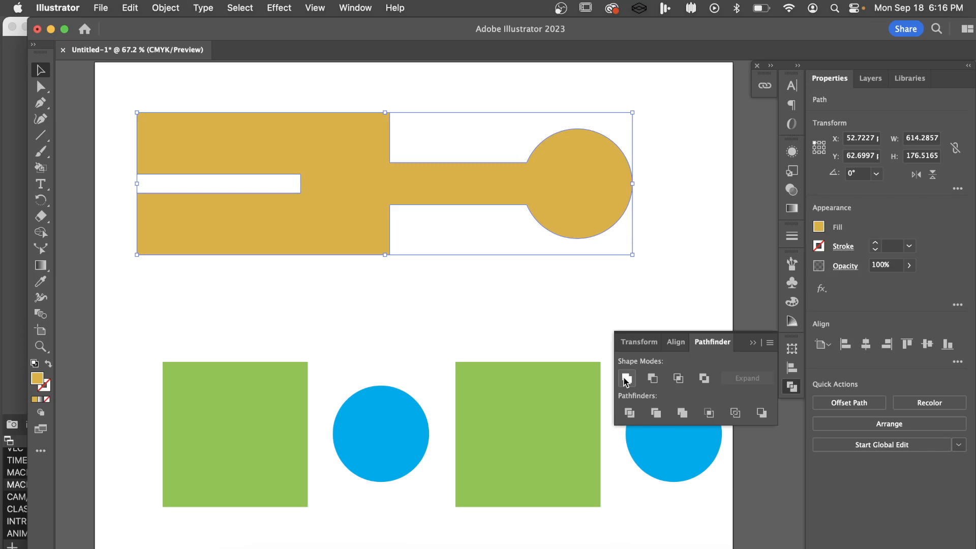
{"action": "left_click", "coordinate": [507, 281]}
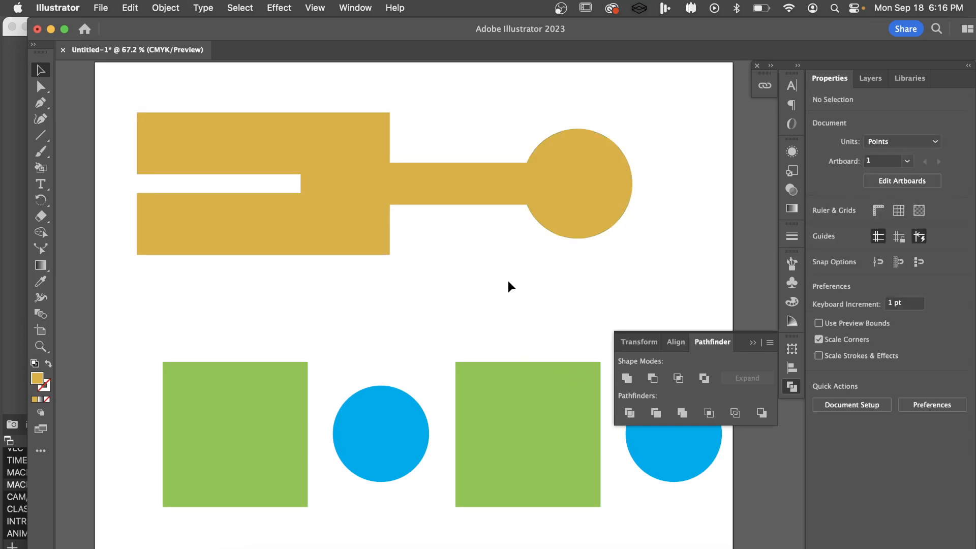
Undo the uniting of the circle with the red shape and the circle's move, leaving nothing selected
{"action": "key", "text": "super+z"}
{"action": "key", "text": "super+z"}
{"action": "left_click", "coordinate": [568, 260]}
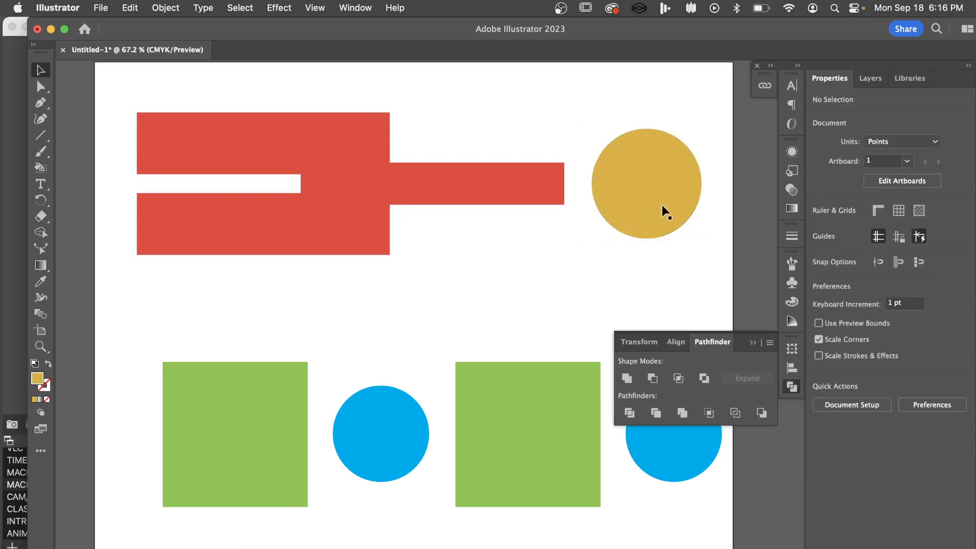
Try to shift the gold circle about 109 pt left onto the red shape's arm and unite the two with Pathfinder
{"action": "left_click_drag", "start_coordinate": [661, 205], "coordinate": [573, 205]}
{"action": "left_click", "coordinate": [473, 234]}
{"action": "left_click", "coordinate": [406, 176]}
{"action": "right_click", "coordinate": [590, 178]}
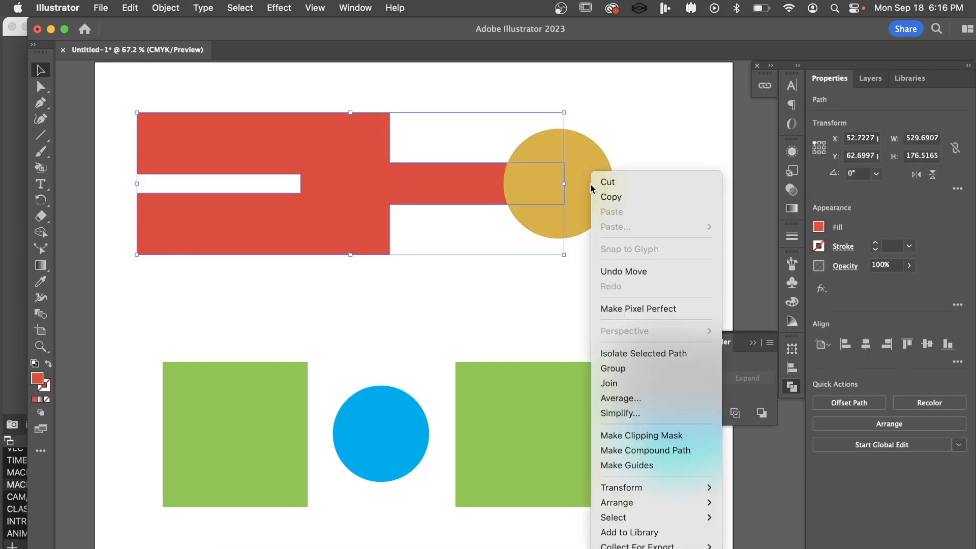
{"action": "left_click", "coordinate": [675, 31]}
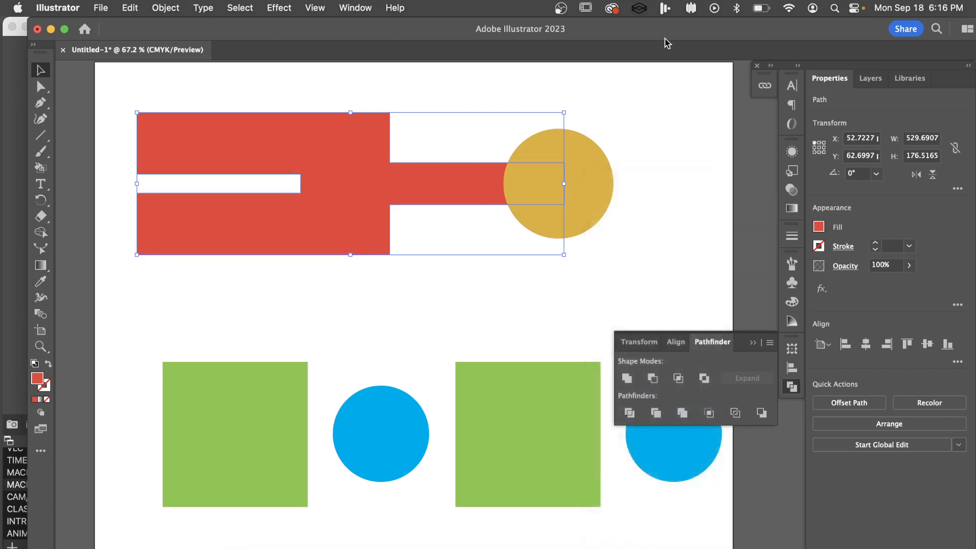
{"action": "left_click", "coordinate": [588, 182], "text": "shift"}
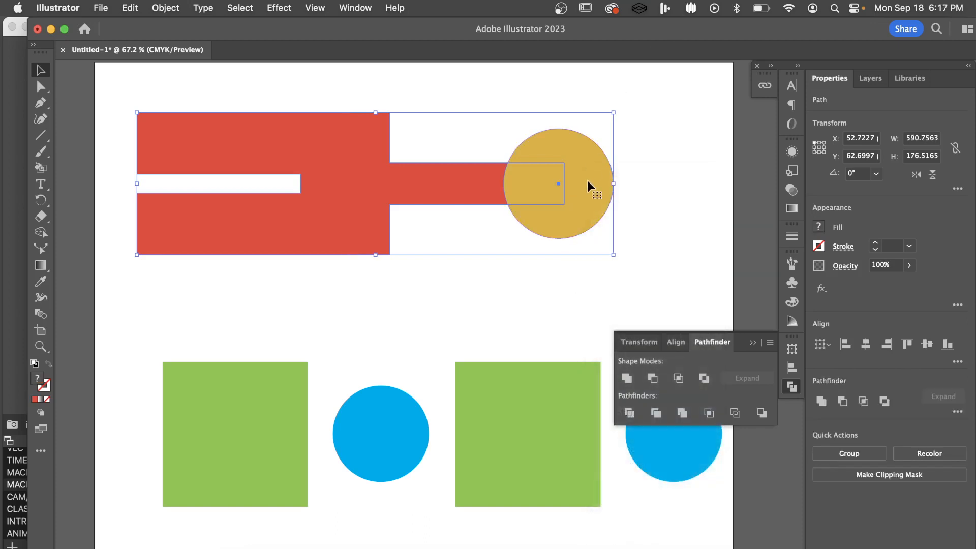
{"action": "left_click", "coordinate": [627, 378]}
{"action": "left_click", "coordinate": [485, 300]}
{"action": "left_click", "coordinate": [552, 207]}
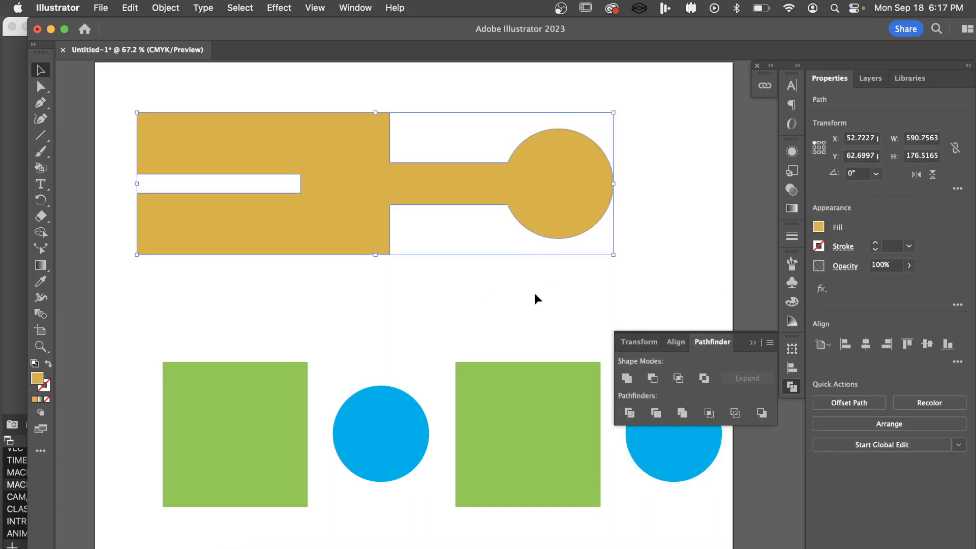
Undo the union and the gold circle's move, and send the circle to the back of the stacking order
{"action": "key", "text": "super+z"}
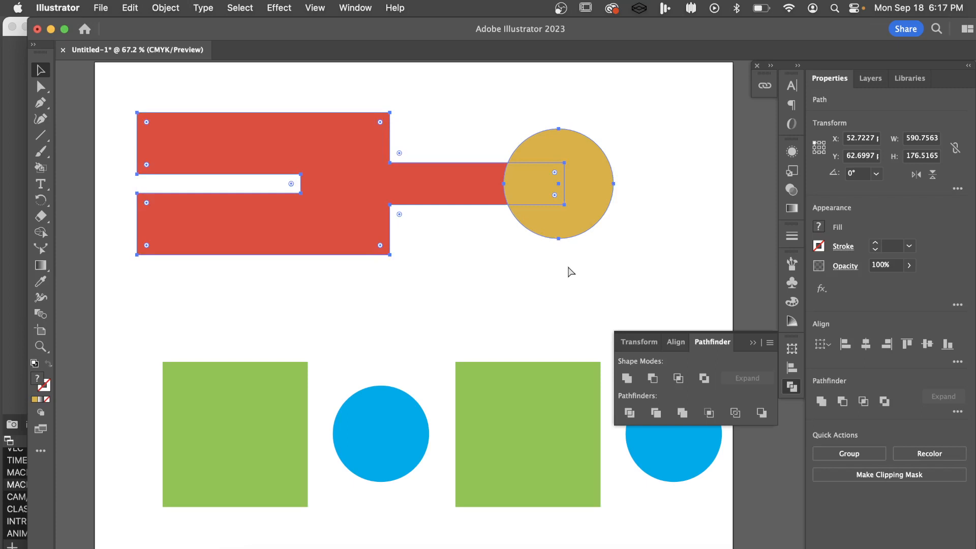
{"action": "key", "text": "super+z"}
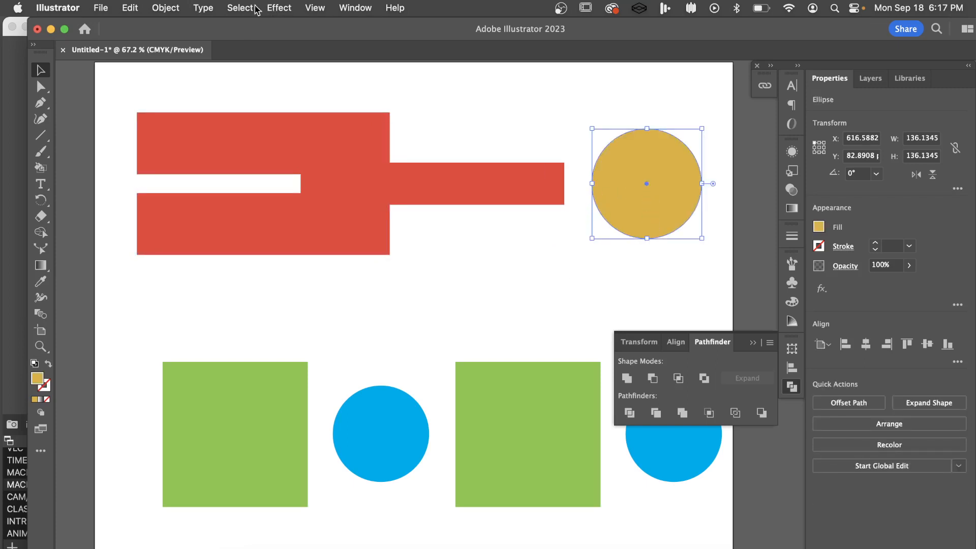
{"action": "left_click", "coordinate": [169, 8]}
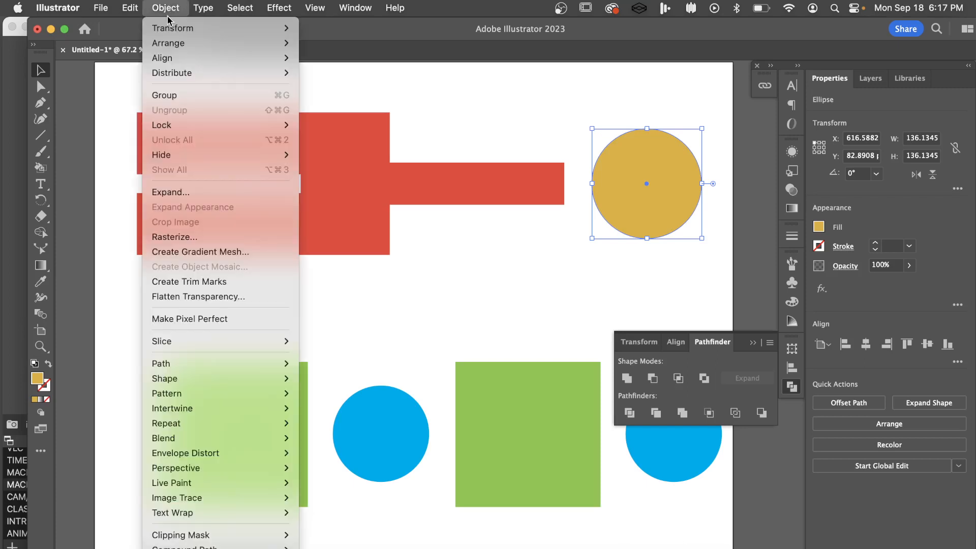
{"action": "mouse_move", "coordinate": [242, 43]}
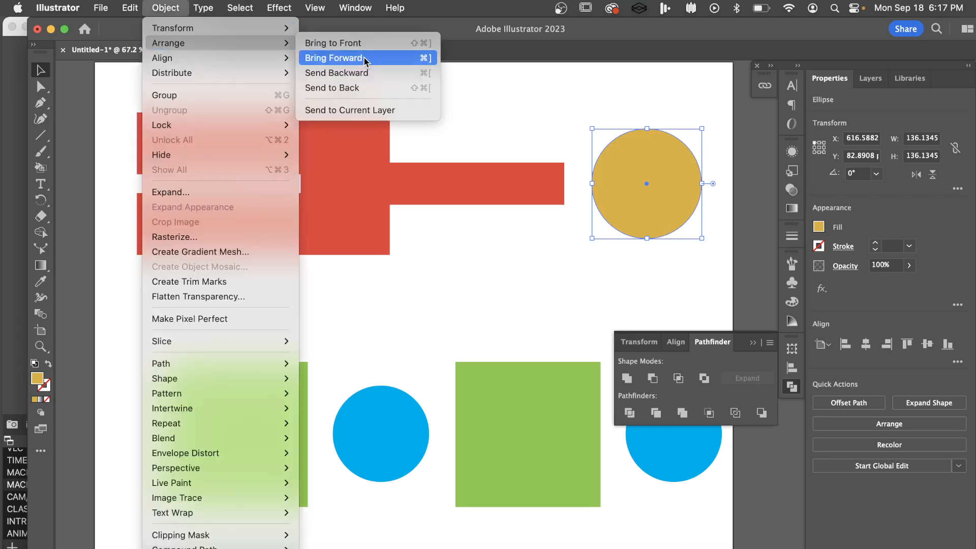
{"action": "left_click", "coordinate": [355, 90]}
{"action": "left_click", "coordinate": [527, 252]}
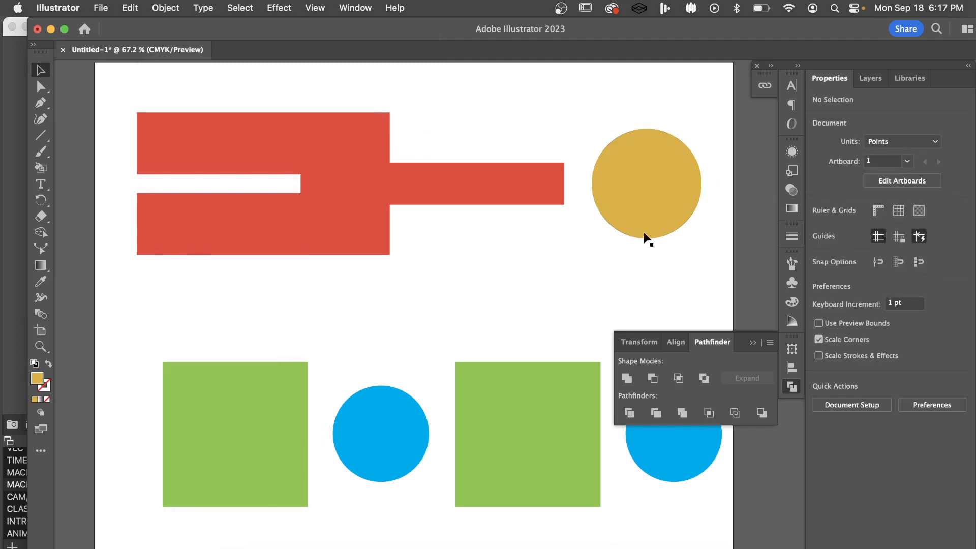
Shift the gold circle about 104 pt left behind the end of the red arm and unite both shapes with Pathfinder
{"action": "left_click_drag", "start_coordinate": [654, 206], "coordinate": [562, 213]}
{"action": "left_click", "coordinate": [428, 188], "text": "shift"}
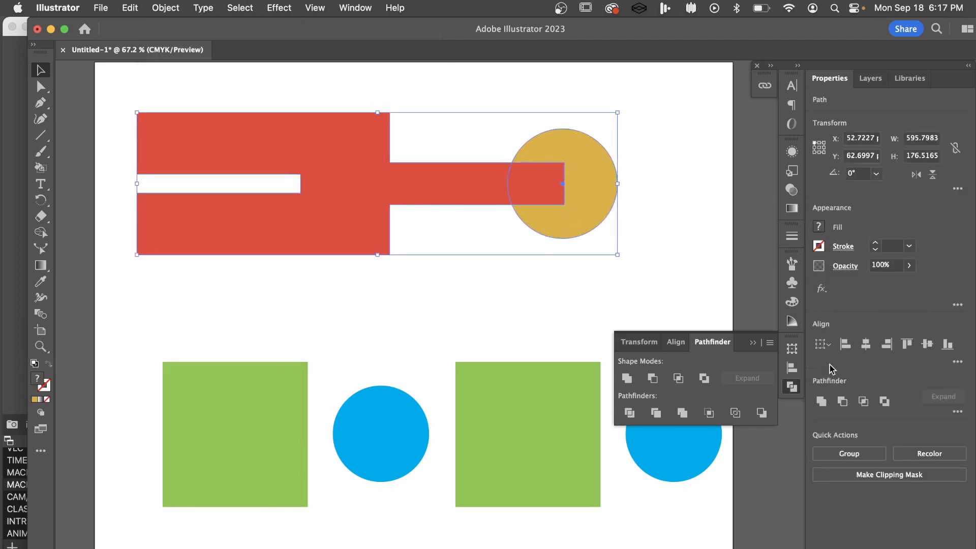
{"action": "left_click", "coordinate": [626, 378]}
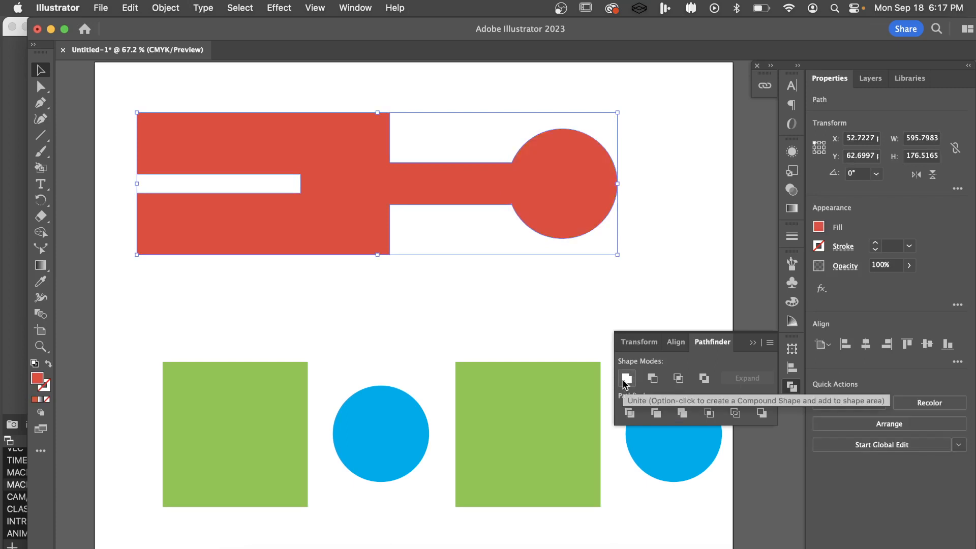
{"action": "left_click", "coordinate": [438, 331]}
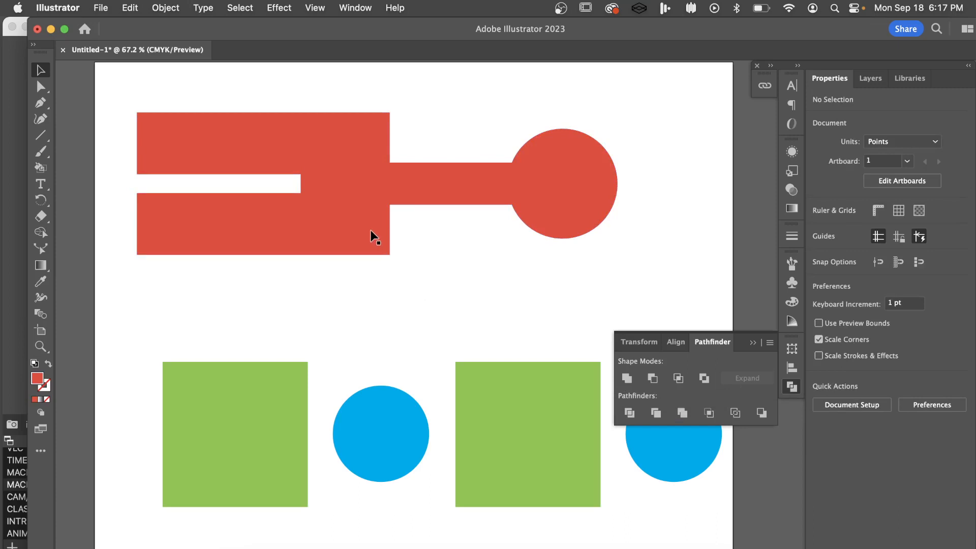
Shift the united red shape about 55 pt to the right, leaving nothing selected
{"action": "left_click_drag", "start_coordinate": [361, 226], "coordinate": [406, 227]}
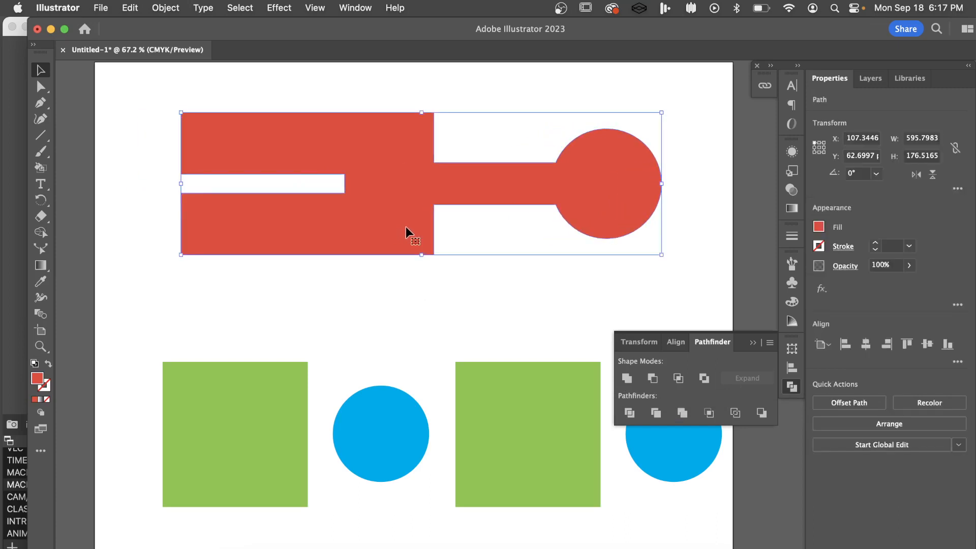
{"action": "left_click", "coordinate": [474, 296]}
{"action": "left_click", "coordinate": [406, 199]}
{"action": "left_click", "coordinate": [404, 319]}
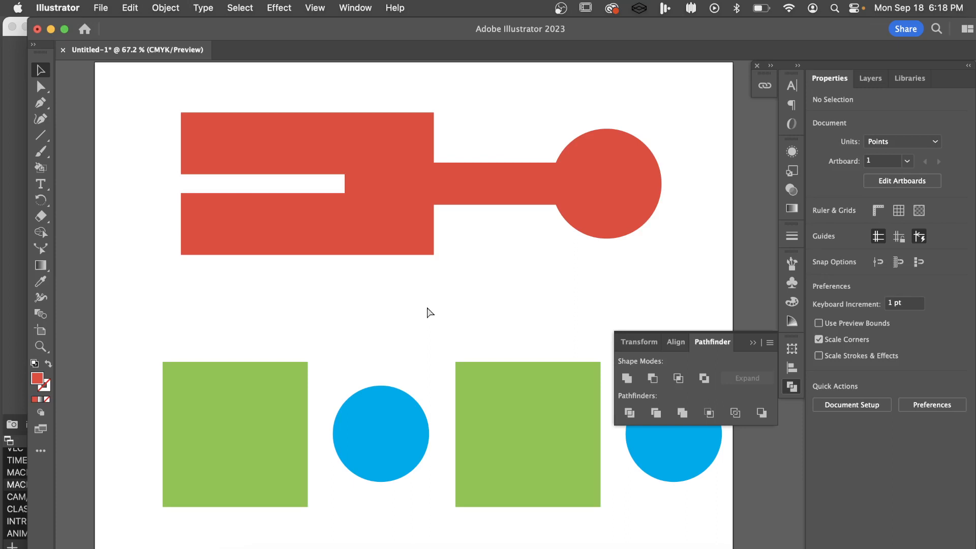
Undo the edits back to the separate blue, red and gold rectangles and the separate gold circle, leaving nothing selected
{"action": "key", "text": "super+z"}
{"action": "key", "text": "super+z"}
{"action": "key", "text": "super+z"}
{"action": "key", "text": "super+z"}
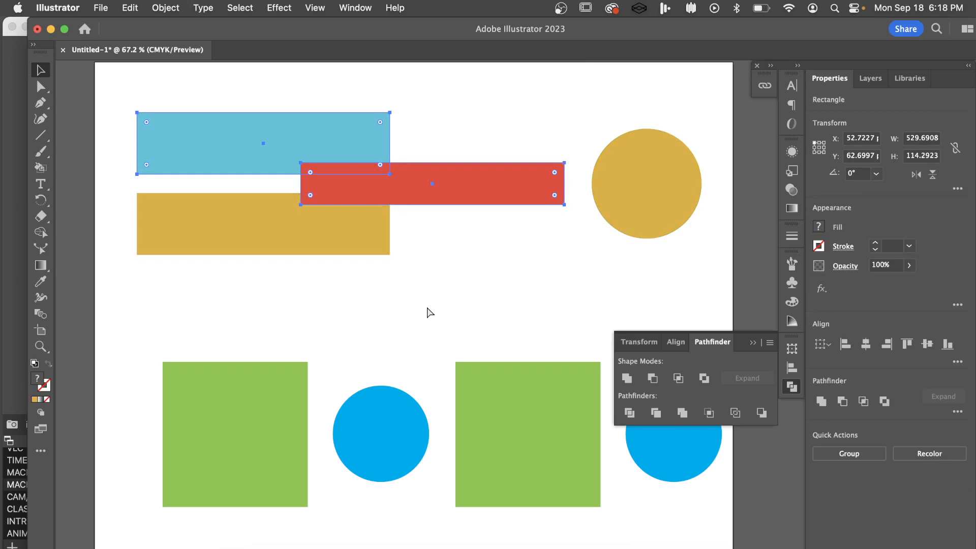
{"action": "left_click", "coordinate": [459, 268]}
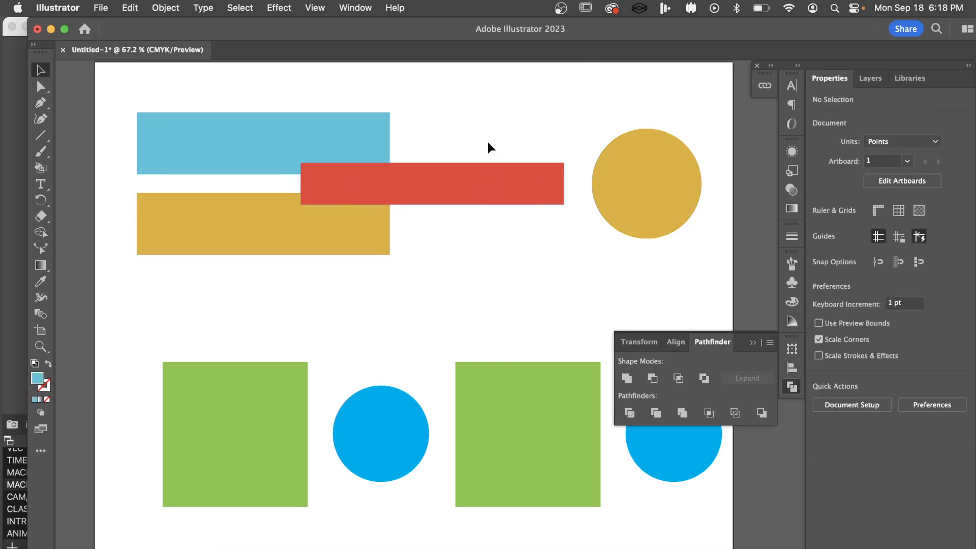
Try the Minus Front and Intersect shape modes on the blue and red rectangles, undoing each one
{"action": "left_click", "coordinate": [285, 130]}
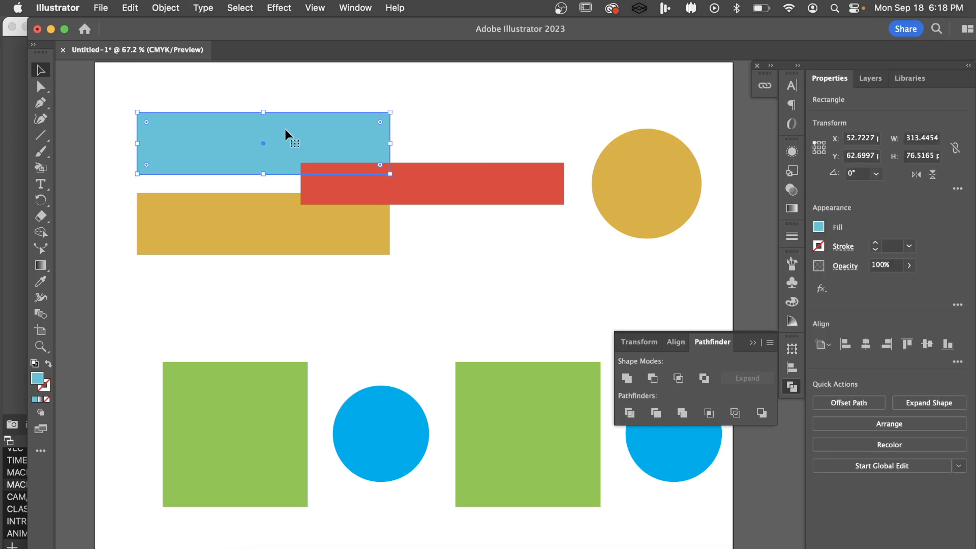
{"action": "left_click", "coordinate": [452, 183], "text": "shift"}
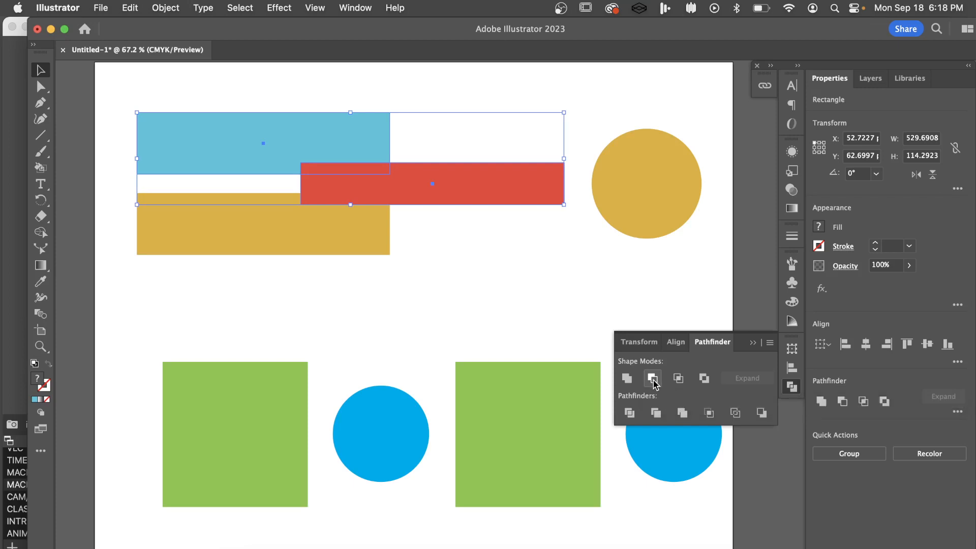
{"action": "left_click", "coordinate": [653, 378]}
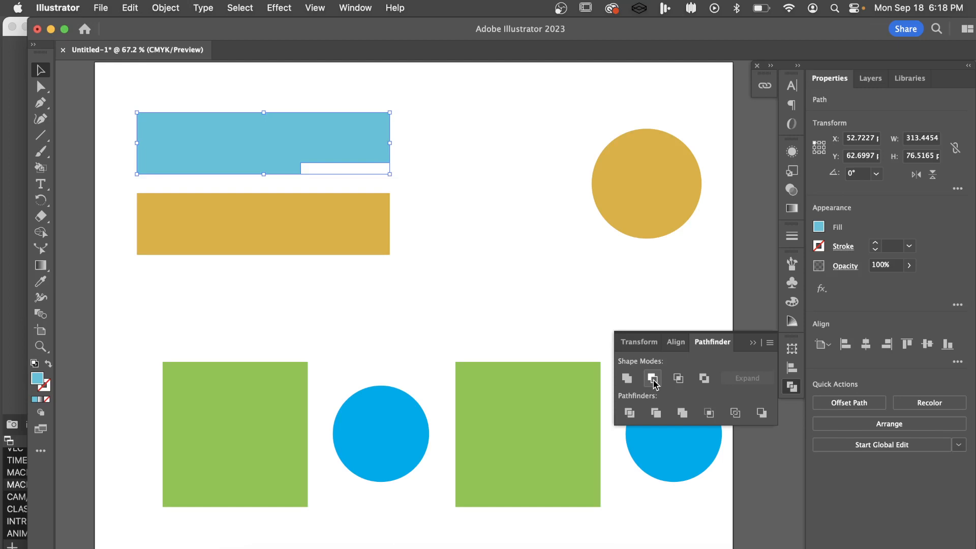
{"action": "key", "text": "super+z"}
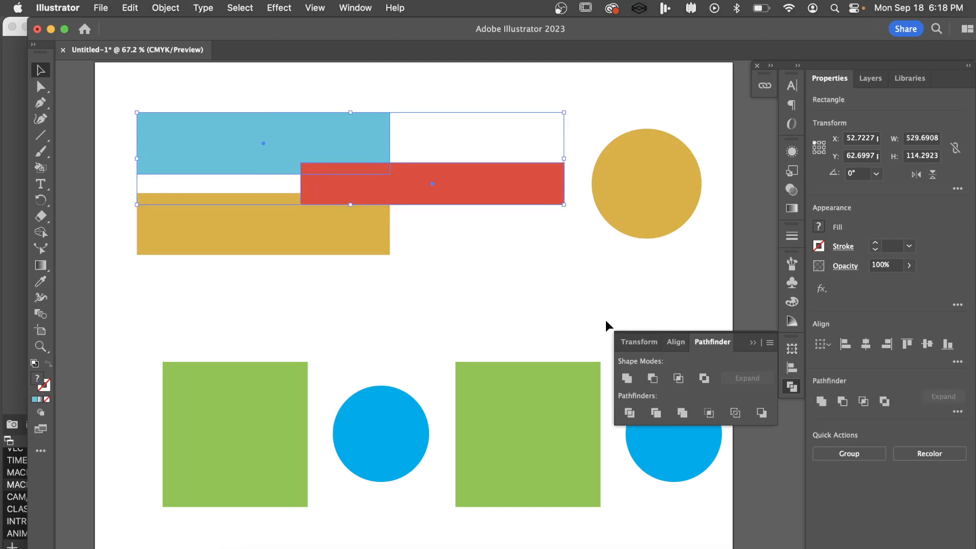
{"action": "left_click", "coordinate": [679, 379]}
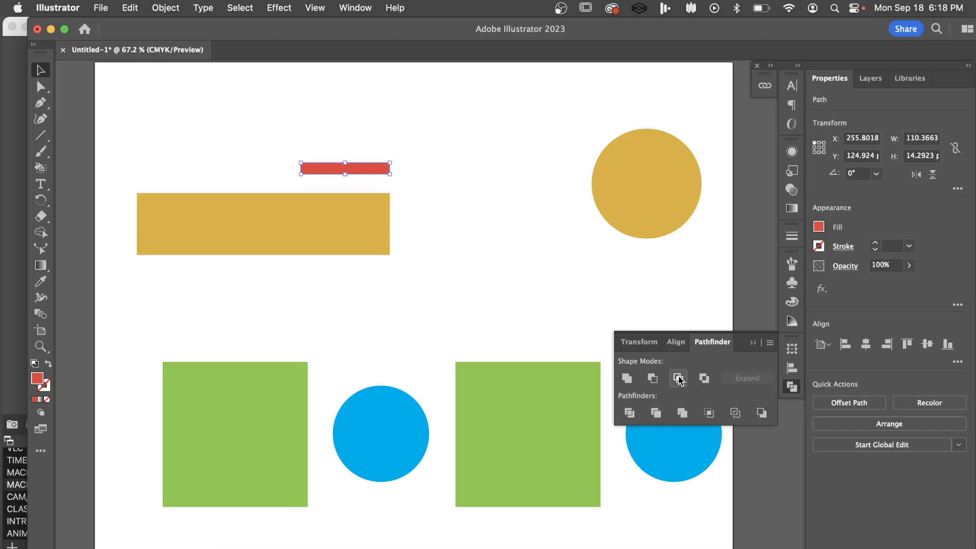
{"action": "key", "text": "super+z"}
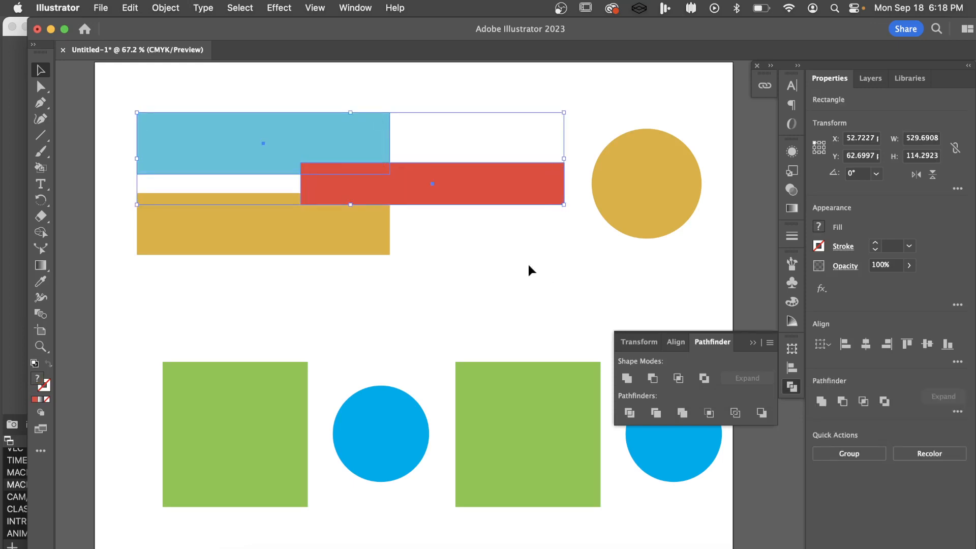
Try the Exclude shape mode on the blue and red rectangles, undo it and deselect everything
{"action": "left_click", "coordinate": [705, 380]}
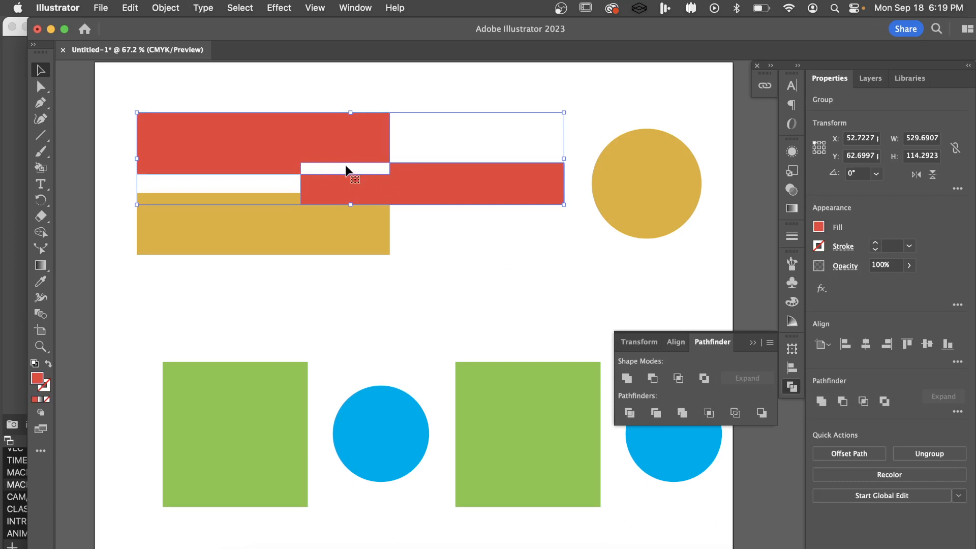
{"action": "left_click", "coordinate": [419, 90]}
{"action": "left_click", "coordinate": [359, 153]}
{"action": "key", "text": "super+z"}
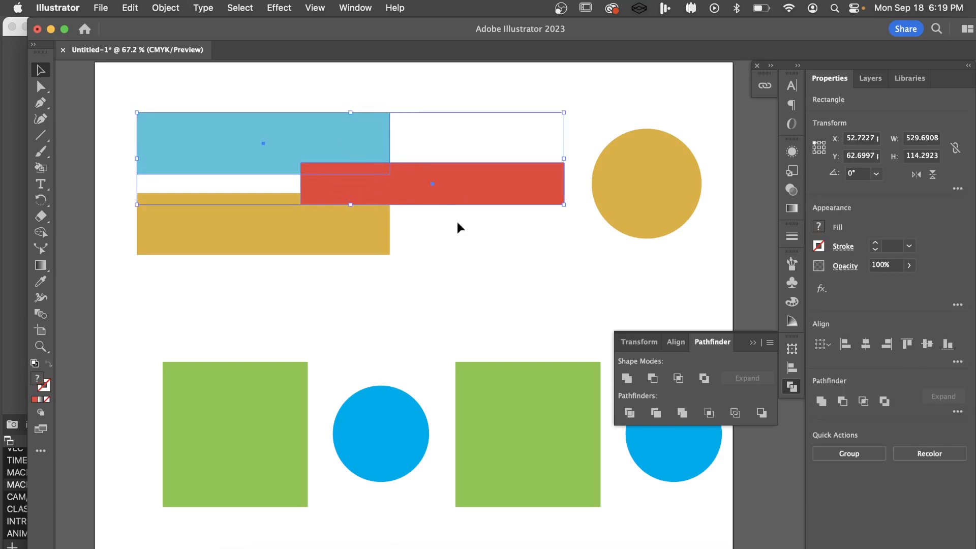
{"action": "left_click", "coordinate": [469, 234]}
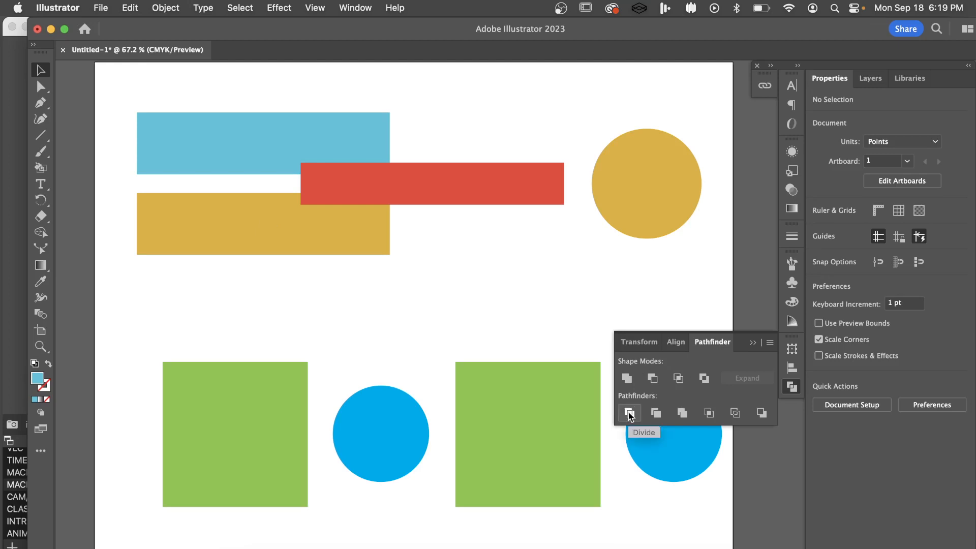
Shift the blue circle about 94 pt left to overlap the adjacent green square and split both with Pathfinder Divide
{"action": "left_click", "coordinate": [368, 432]}
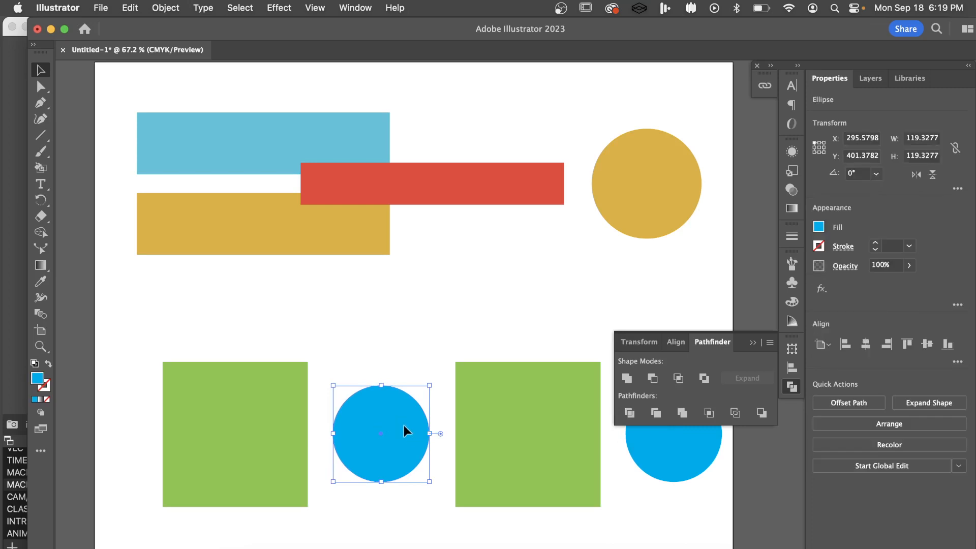
{"action": "left_click_drag", "start_coordinate": [404, 426], "coordinate": [327, 428]}
{"action": "left_click", "coordinate": [200, 415], "text": "shift"}
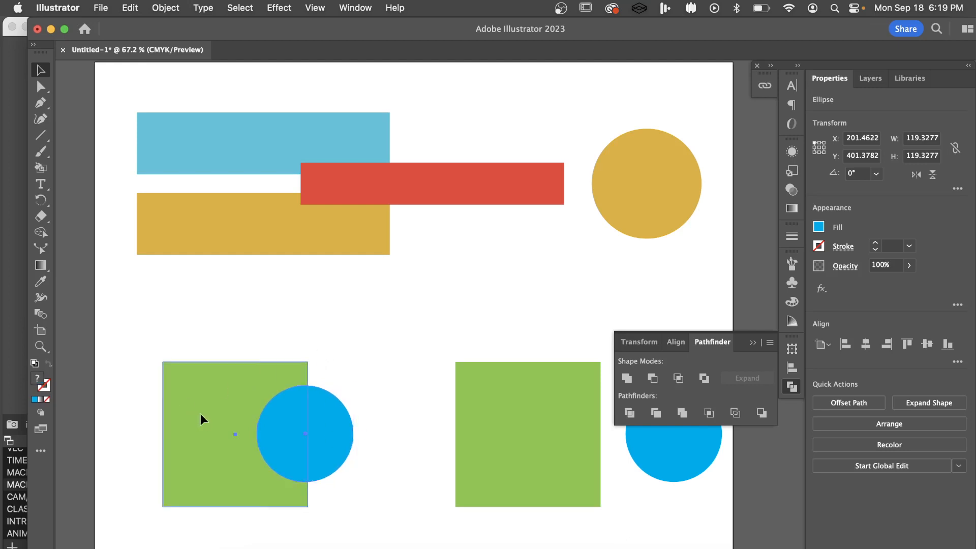
{"action": "left_click", "coordinate": [629, 413]}
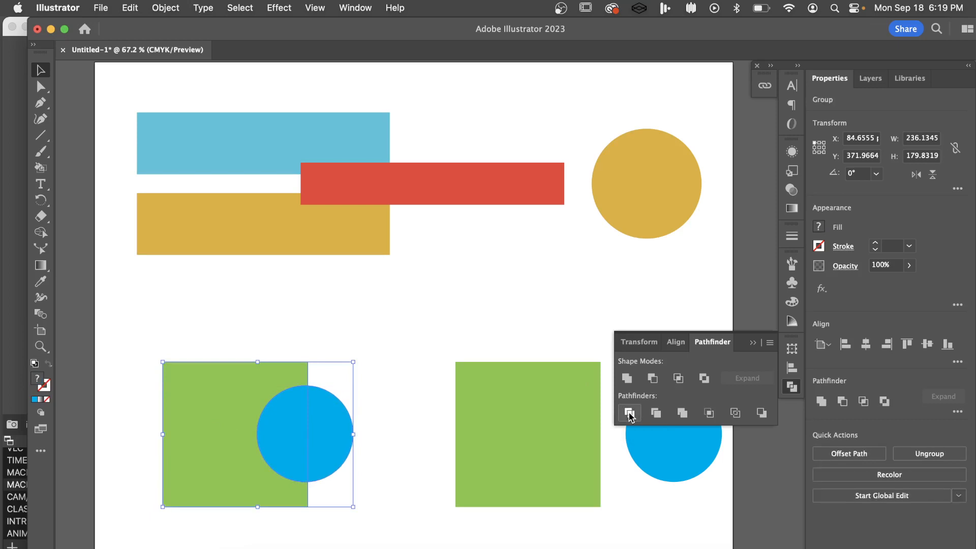
{"action": "left_click", "coordinate": [423, 353]}
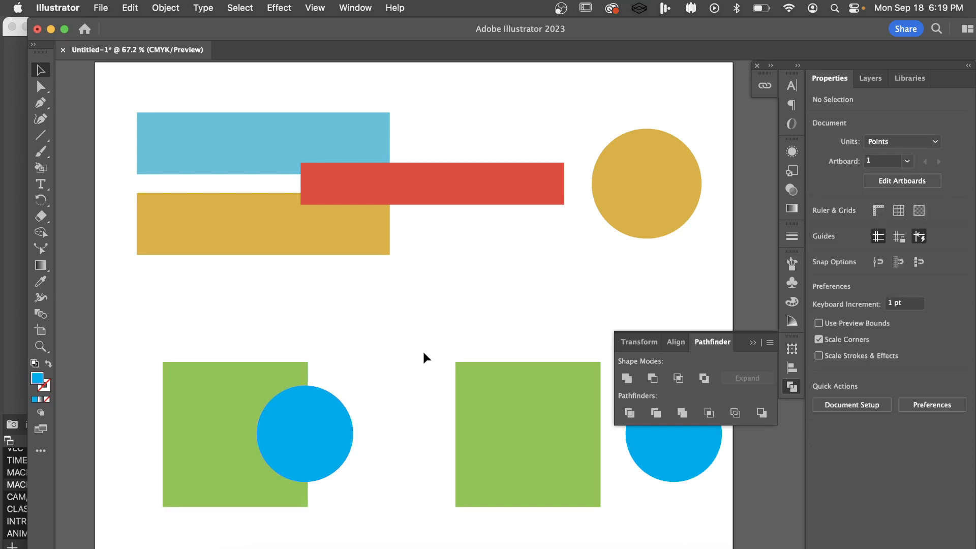
Separate the divided pieces with Direct Selection, shifting both half-circles right, the inner one about 40 pt, and the green piece about 40 pt left
{"action": "key", "text": "a"}
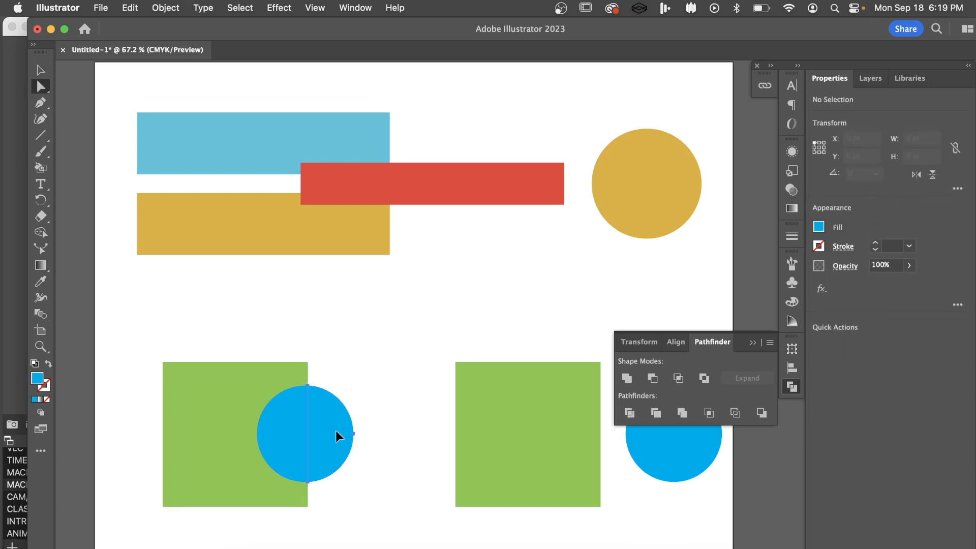
{"action": "left_click_drag", "start_coordinate": [336, 431], "coordinate": [390, 428]}
{"action": "left_click_drag", "start_coordinate": [283, 431], "coordinate": [319, 433]}
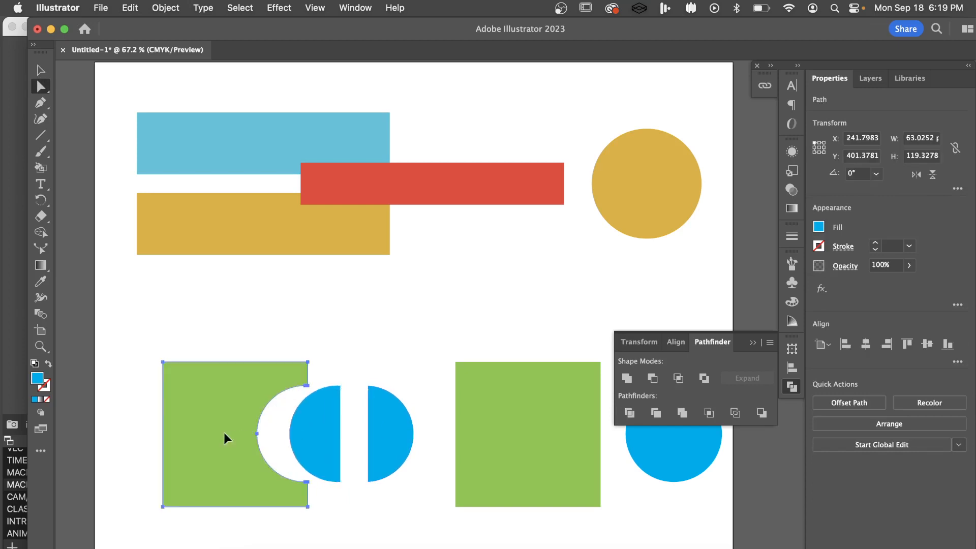
{"action": "left_click_drag", "start_coordinate": [224, 432], "coordinate": [191, 432]}
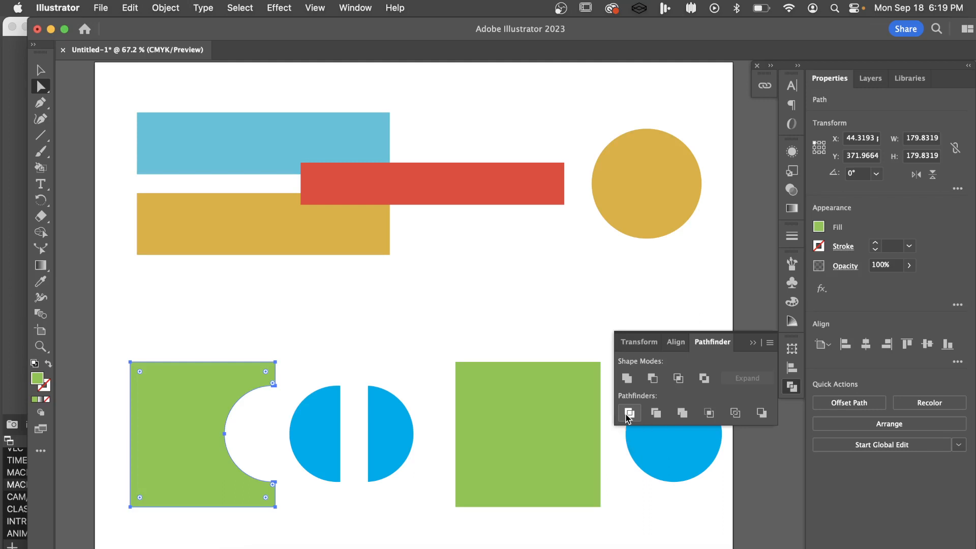
Undo the piece moves, the Divide and the blue circle's move, and return to the Selection tool
{"action": "key", "text": "super+z"}
{"action": "key", "text": "super+z"}
{"action": "key", "text": "super+z"}
{"action": "key", "text": "super+z"}
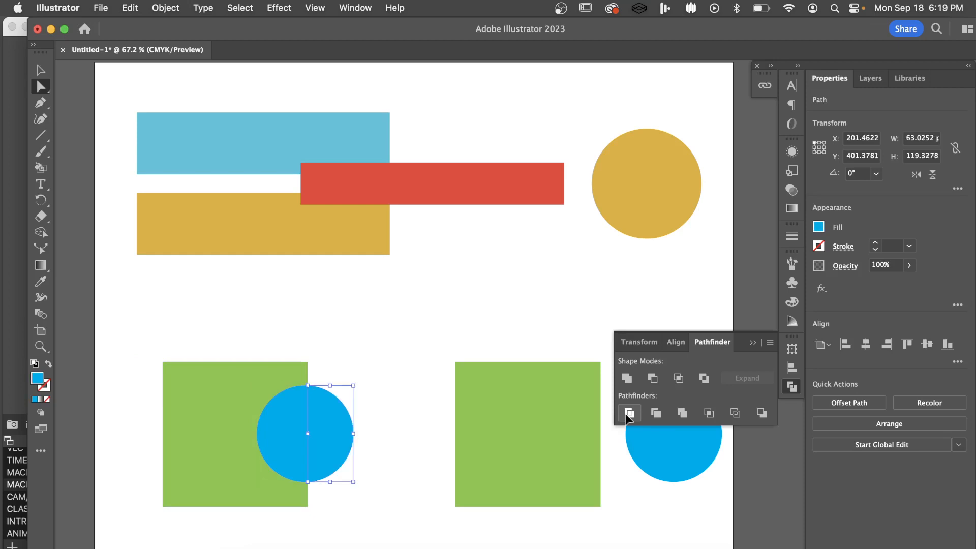
{"action": "key", "text": "super+z"}
{"action": "key", "text": "super+z"}
{"action": "key", "text": "super+z"}
{"action": "key", "text": "super+z"}
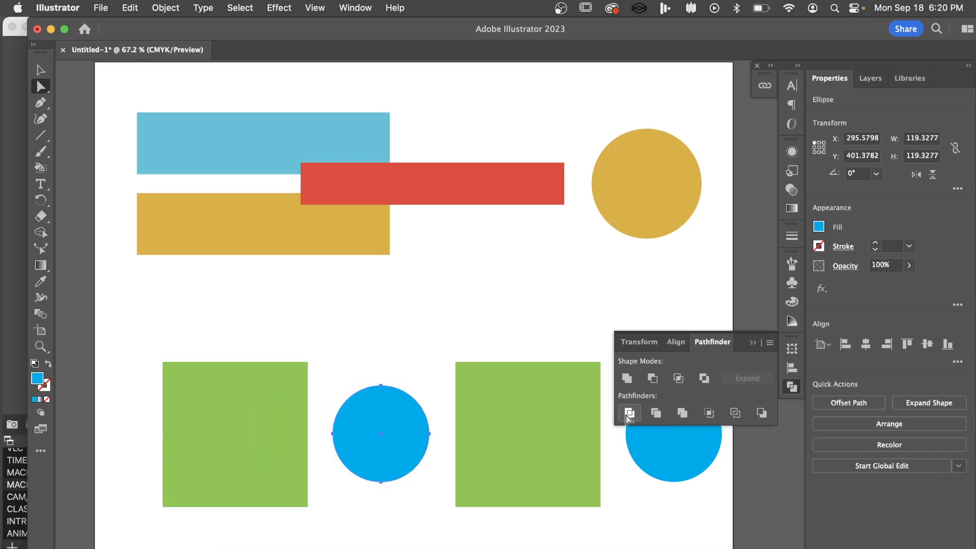
{"action": "key", "text": "v"}
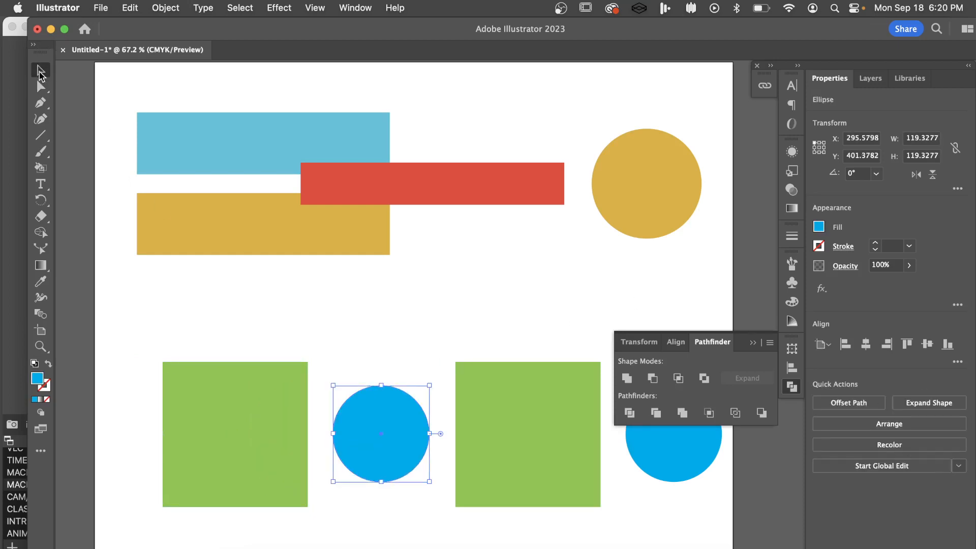
Shift the blue circle about 94 pt left to overlap the adjacent green square and apply Pathfinder Trim to both
{"action": "left_click", "coordinate": [339, 331]}
{"action": "left_click_drag", "start_coordinate": [410, 440], "coordinate": [334, 436]}
{"action": "left_click", "coordinate": [191, 445], "text": "shift"}
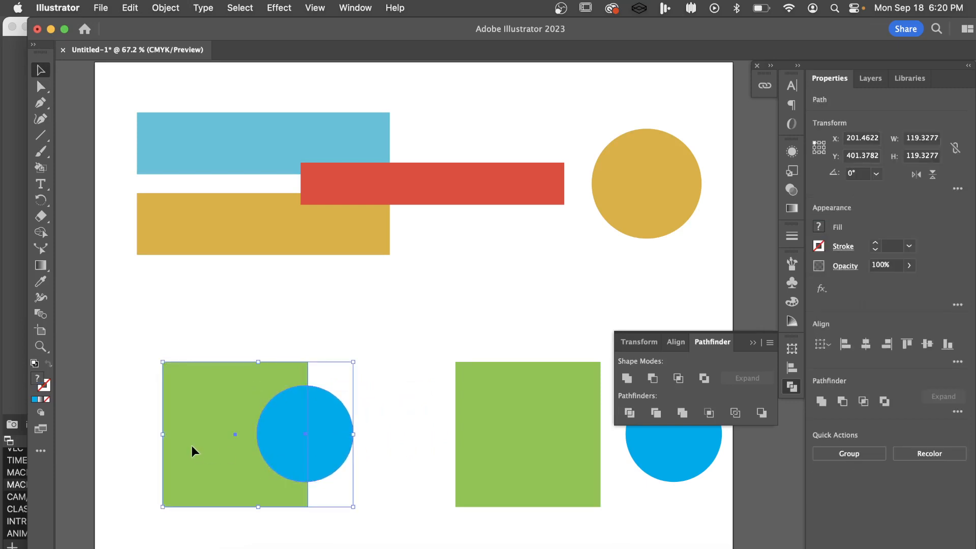
{"action": "left_click", "coordinate": [655, 417]}
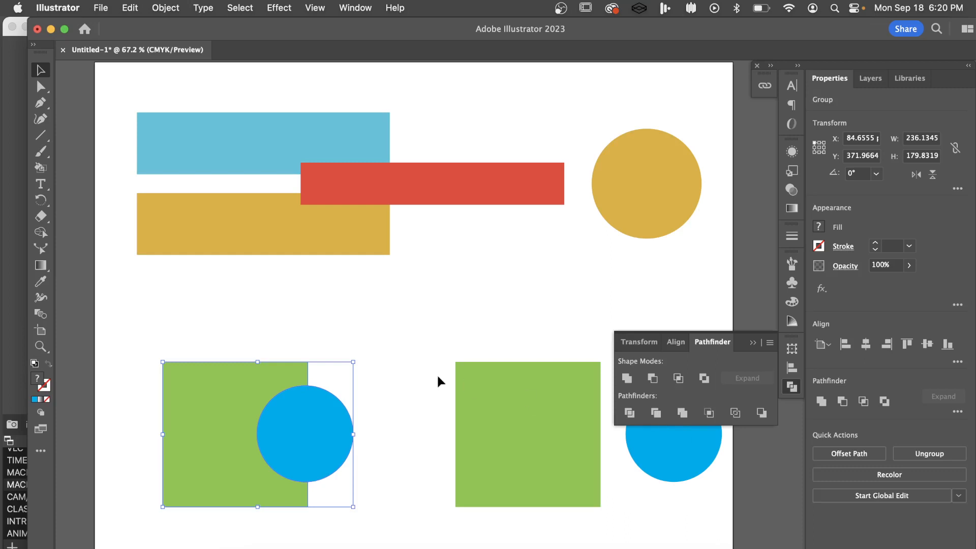
Pull the trimmed blue circle right, clear of the green square, with Direct Selection and select the remaining green piece
{"action": "key", "text": "a"}
{"action": "left_click", "coordinate": [311, 446]}
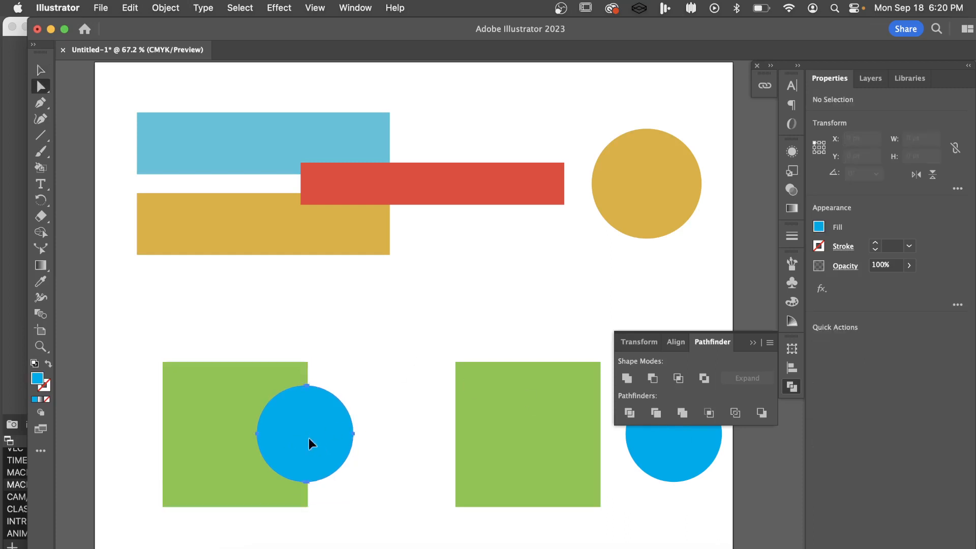
{"action": "left_click_drag", "start_coordinate": [294, 445], "coordinate": [376, 441]}
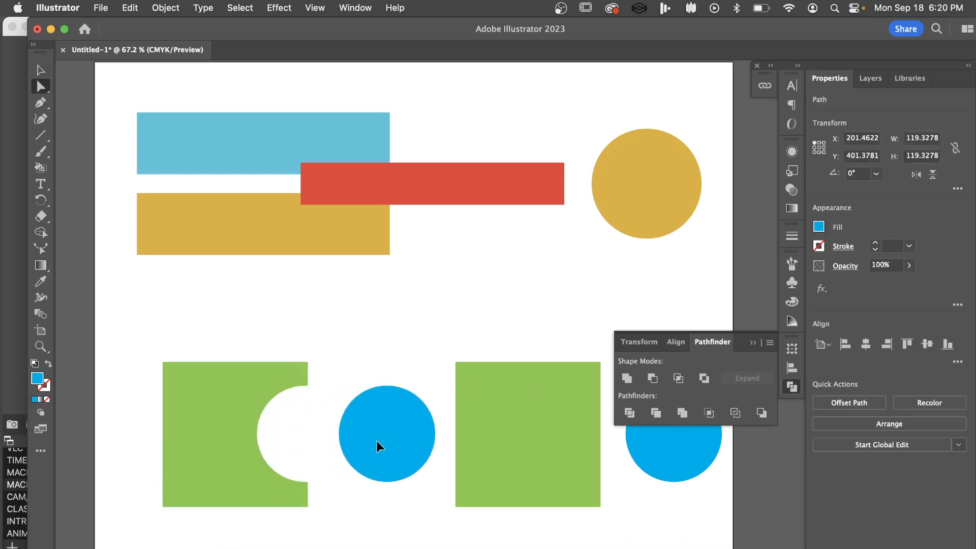
{"action": "left_click", "coordinate": [223, 445]}
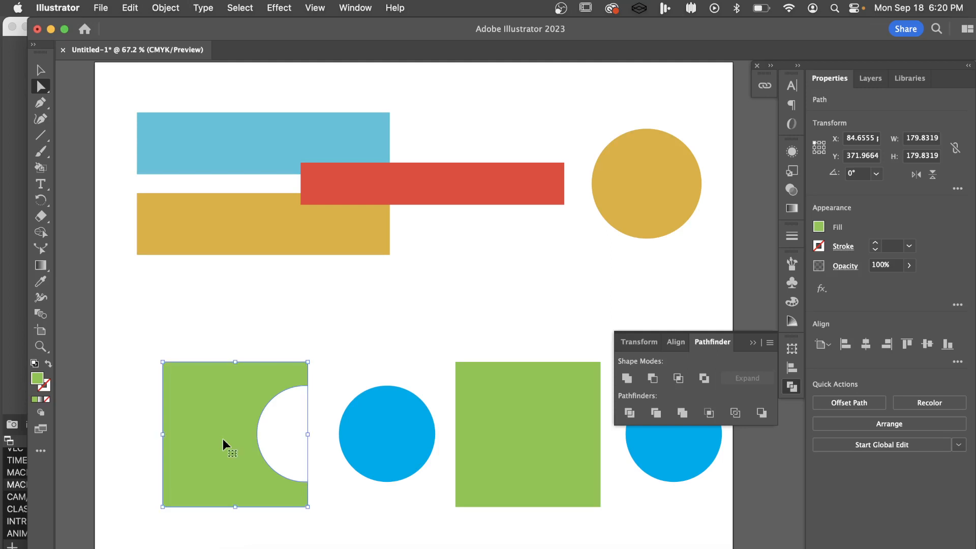
Undo the trimmed circle's move, the Trim and the circle's initial shift, and deselect everything
{"action": "key", "text": "super+z"}
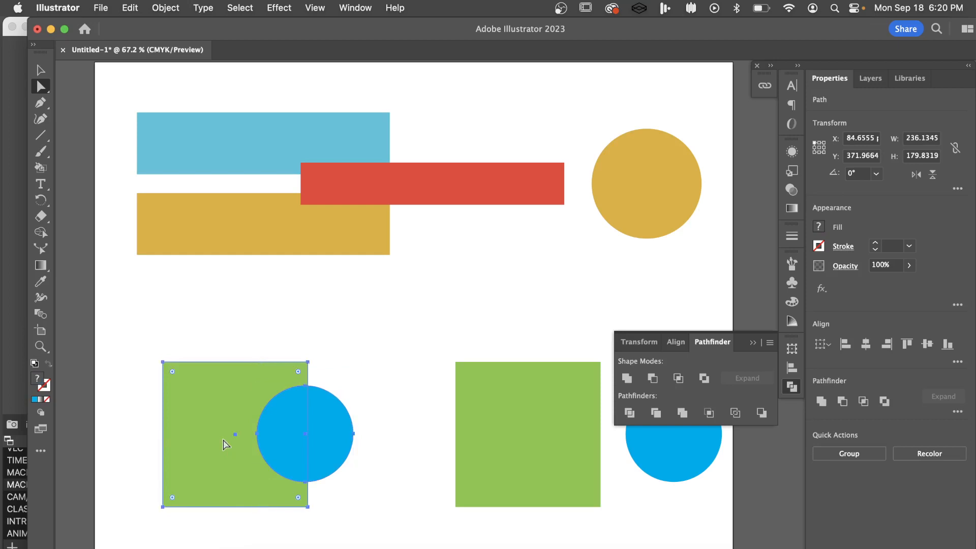
{"action": "key", "text": "super+z"}
{"action": "left_click", "coordinate": [402, 325]}
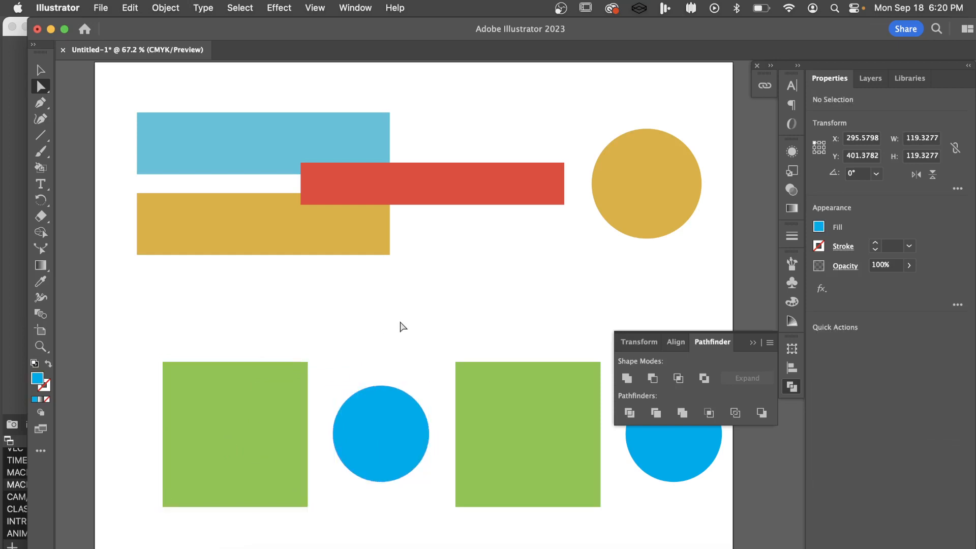
Shift the blue circle about 83 pt left over the green square and apply Pathfinder Merge to both shapes
{"action": "left_click_drag", "start_coordinate": [369, 404], "coordinate": [312, 418]}
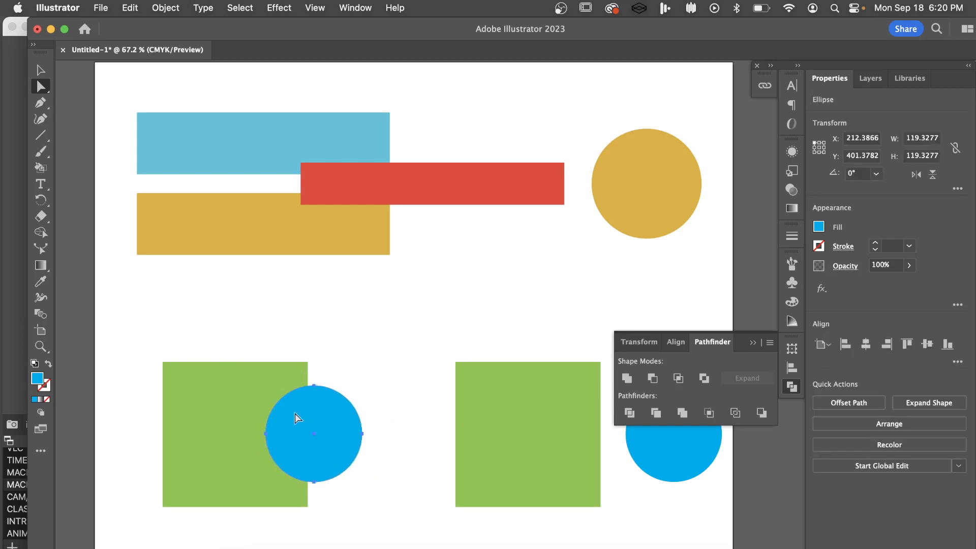
{"action": "key", "text": "v"}
{"action": "left_click", "coordinate": [246, 409], "text": "shift"}
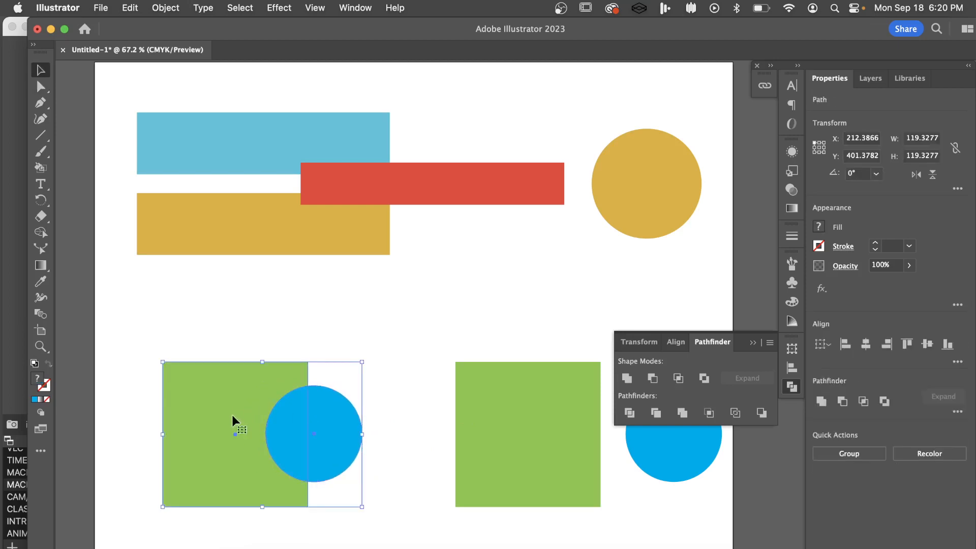
{"action": "left_click", "coordinate": [682, 413]}
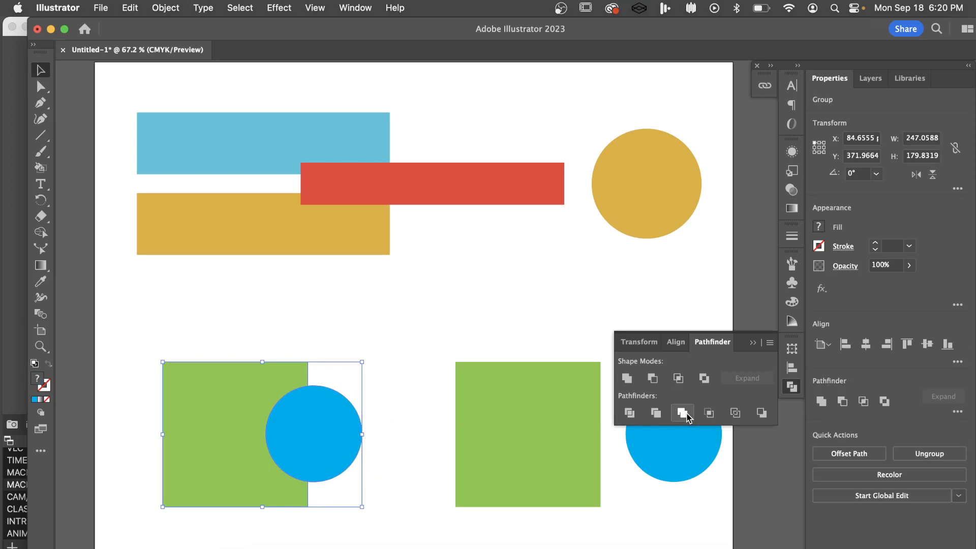
Separate the merged blue circle from the green piece with Direct Selection, moving it about 50 pt right and 8 pt up
{"action": "left_click", "coordinate": [397, 398]}
{"action": "key", "text": "a"}
{"action": "left_click", "coordinate": [315, 441]}
{"action": "left_click_drag", "start_coordinate": [315, 440], "coordinate": [338, 435]}
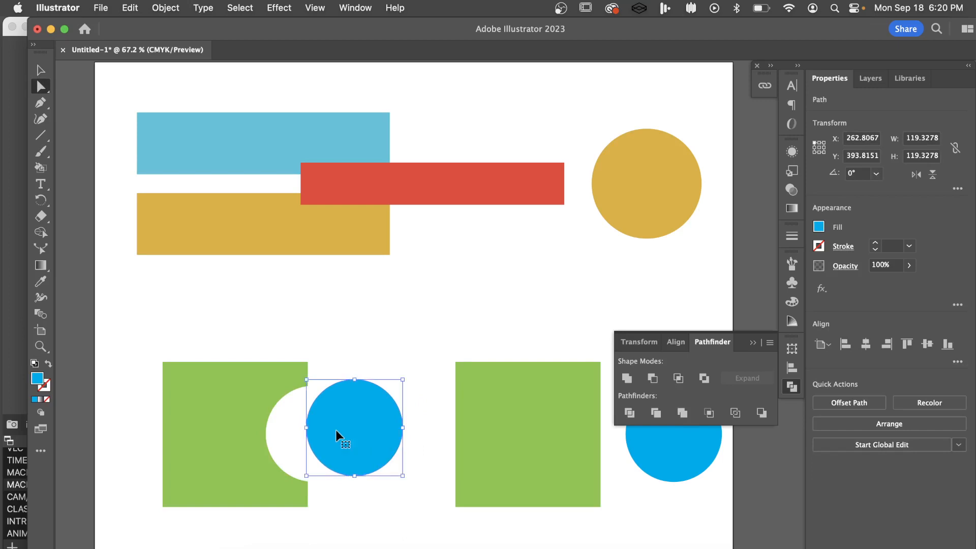
Undo the merged circle's move, the Merge and the circle's initial shift, and deselect everything
{"action": "key", "text": "super+z"}
{"action": "key", "text": "super+z"}
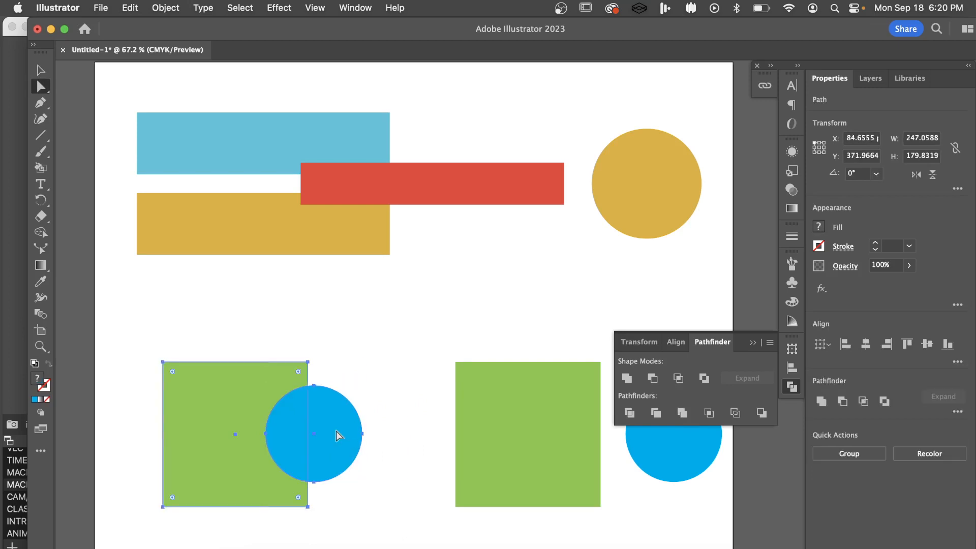
{"action": "left_click_drag", "start_coordinate": [338, 436], "coordinate": [405, 433]}
{"action": "left_click", "coordinate": [340, 406]}
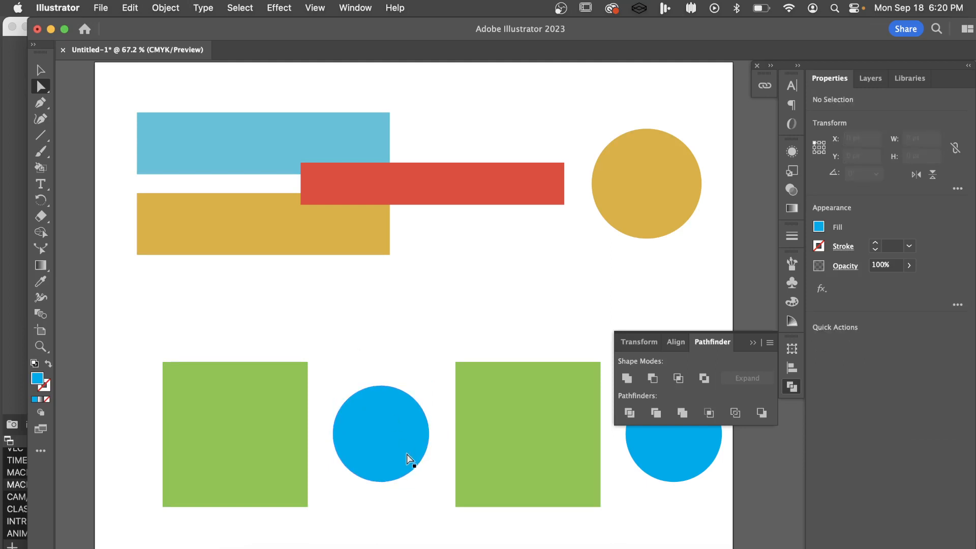
Shift the blue circle about 87 pt left over the green square and try Pathfinder Crop on the circle alone
{"action": "key", "text": "v"}
{"action": "left_click_drag", "start_coordinate": [408, 453], "coordinate": [338, 450]}
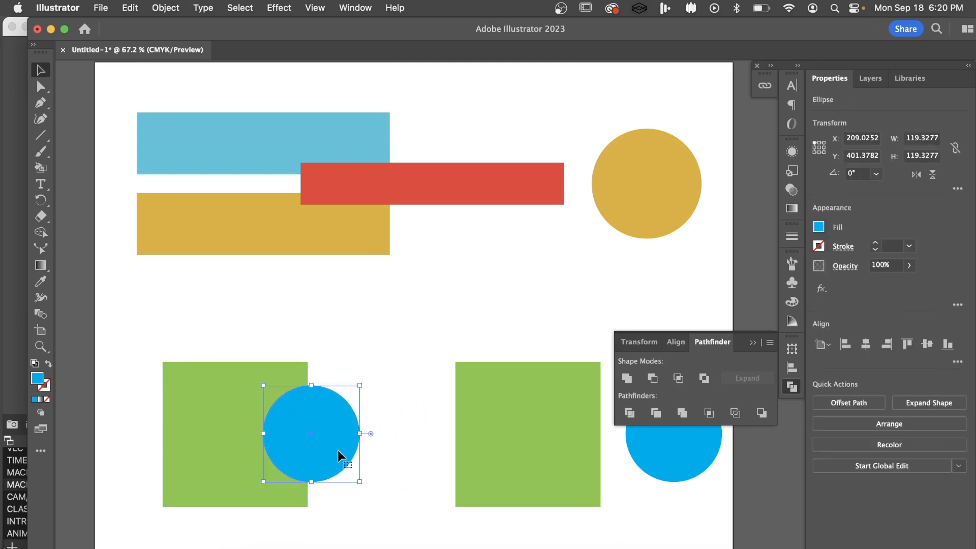
{"action": "left_click", "coordinate": [709, 413]}
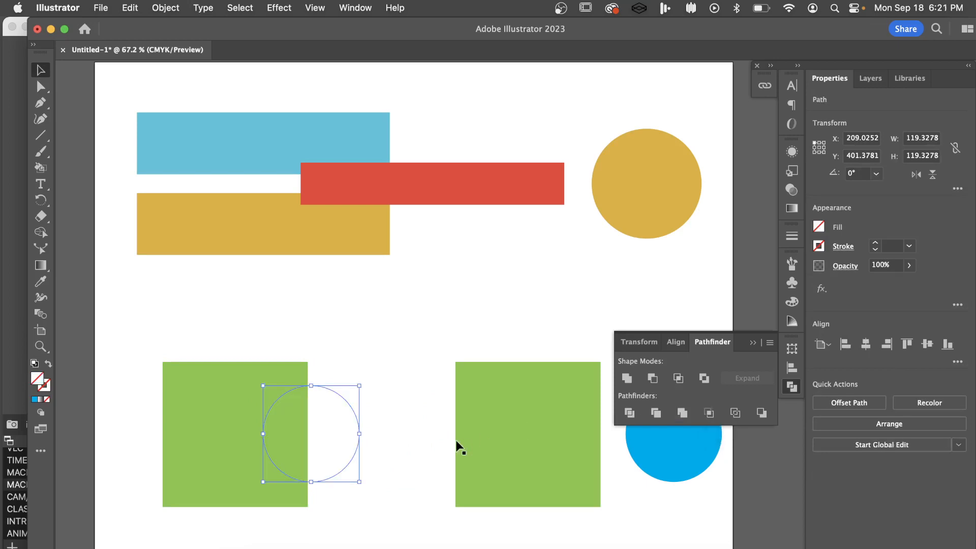
Examine the cropped circle's path and the green square's anchor points with Direct Selection
{"action": "key", "text": "a"}
{"action": "left_click", "coordinate": [356, 385]}
{"action": "left_click", "coordinate": [288, 430]}
{"action": "left_click", "coordinate": [332, 431]}
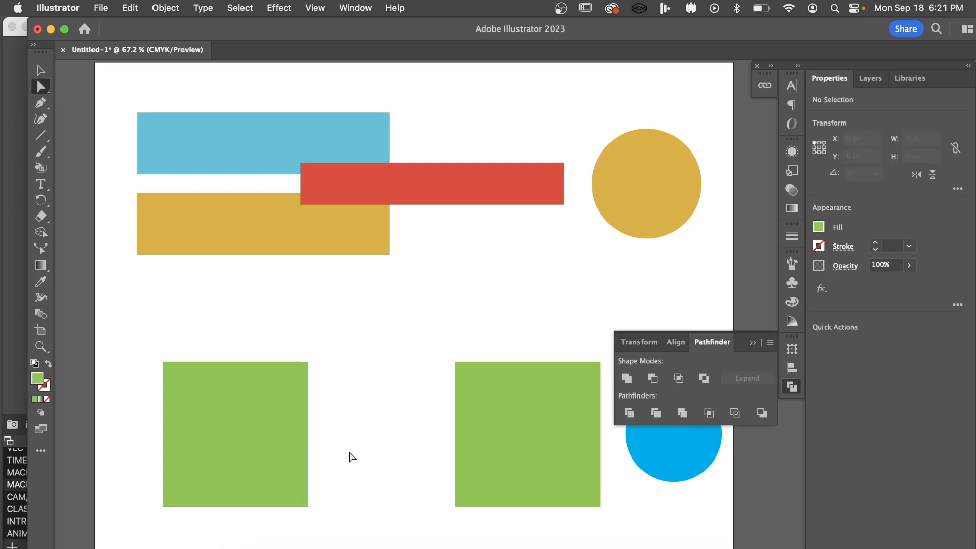
{"action": "left_click_drag", "start_coordinate": [317, 403], "coordinate": [247, 325]}
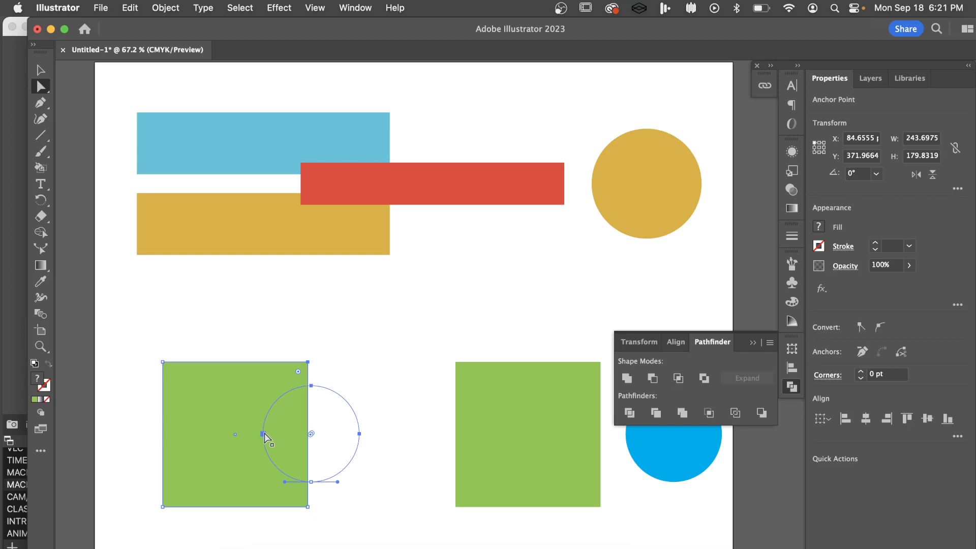
Undo the Crop and the blue circle's shift over the green square
{"action": "key", "text": "super+z"}
{"action": "key", "text": "super+z"}
{"action": "key", "text": "super+z"}
{"action": "key", "text": "super+z"}
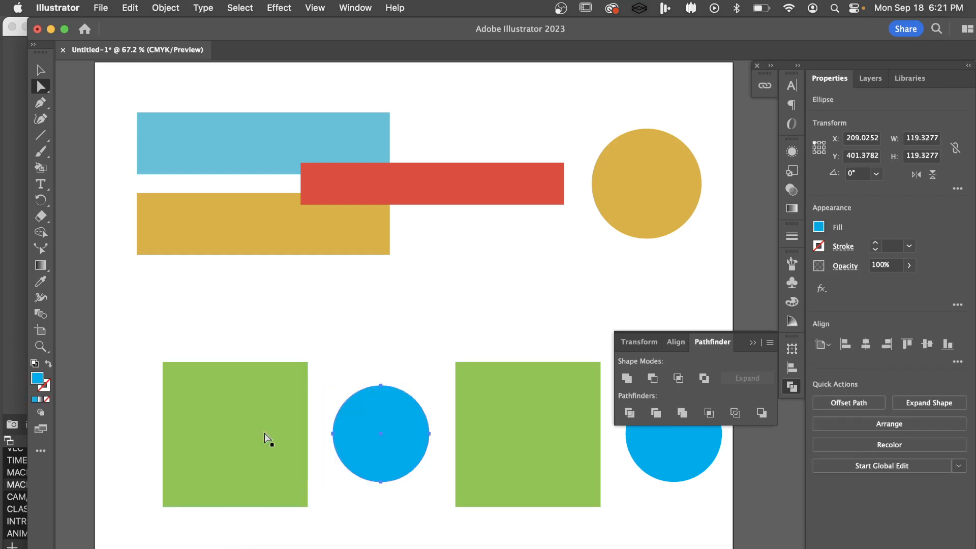
Shift the blue circle about 93 pt left over the green square, then try and undo Pathfinder Outline on the circle alone
{"action": "key", "text": "v"}
{"action": "left_click_drag", "start_coordinate": [414, 460], "coordinate": [340, 462]}
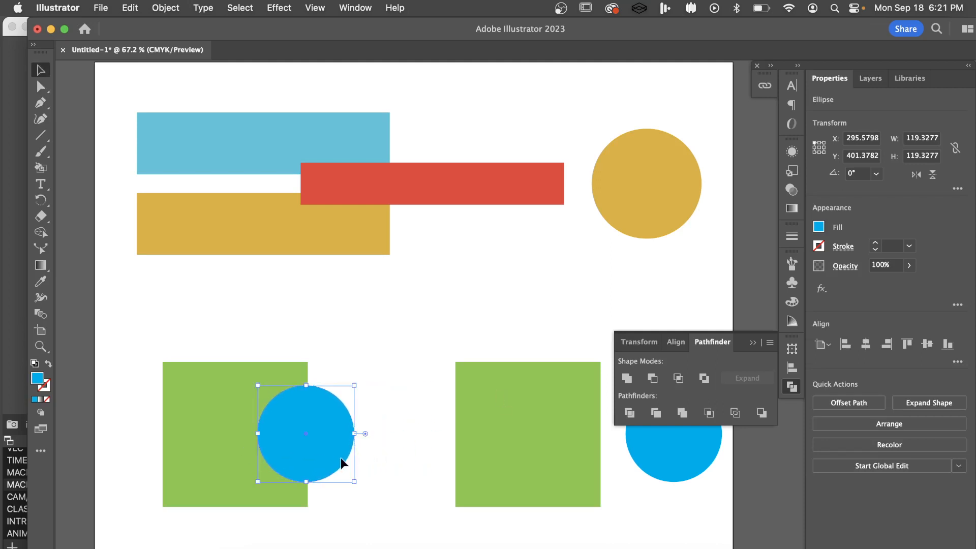
{"action": "left_click", "coordinate": [735, 413]}
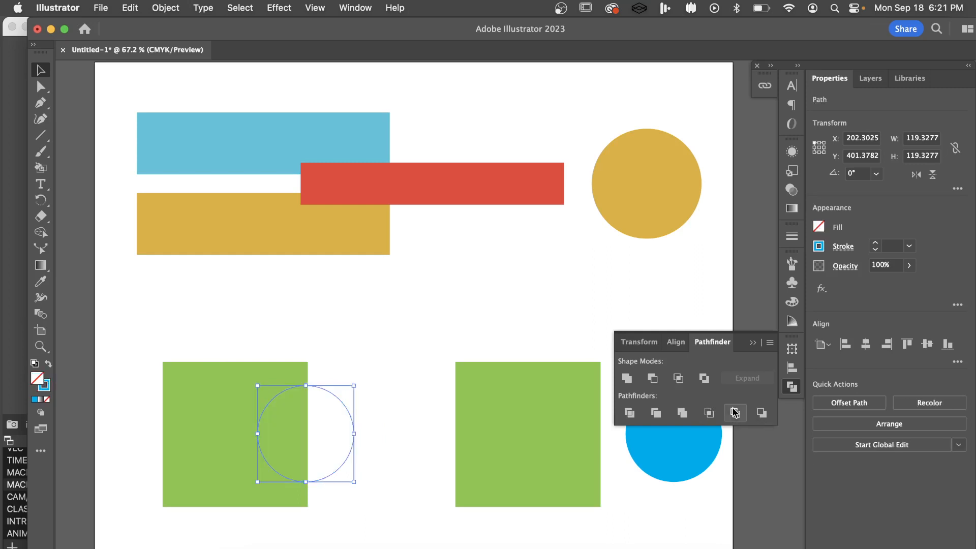
{"action": "key", "text": "super+z"}
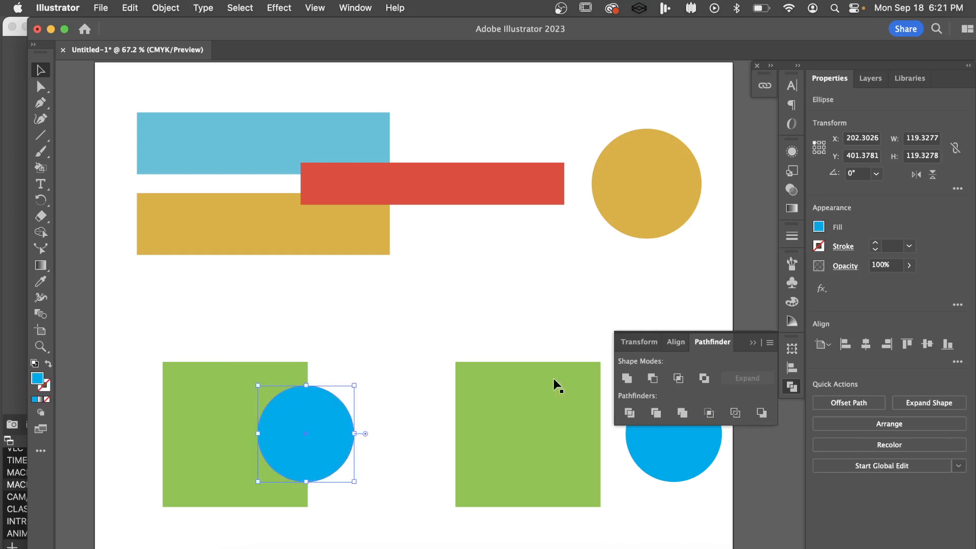
Select the green square and the overlapping blue circle together and apply Pathfinder Outline
{"action": "left_click", "coordinate": [326, 358]}
{"action": "left_click", "coordinate": [266, 384]}
{"action": "left_click", "coordinate": [349, 424], "text": "shift"}
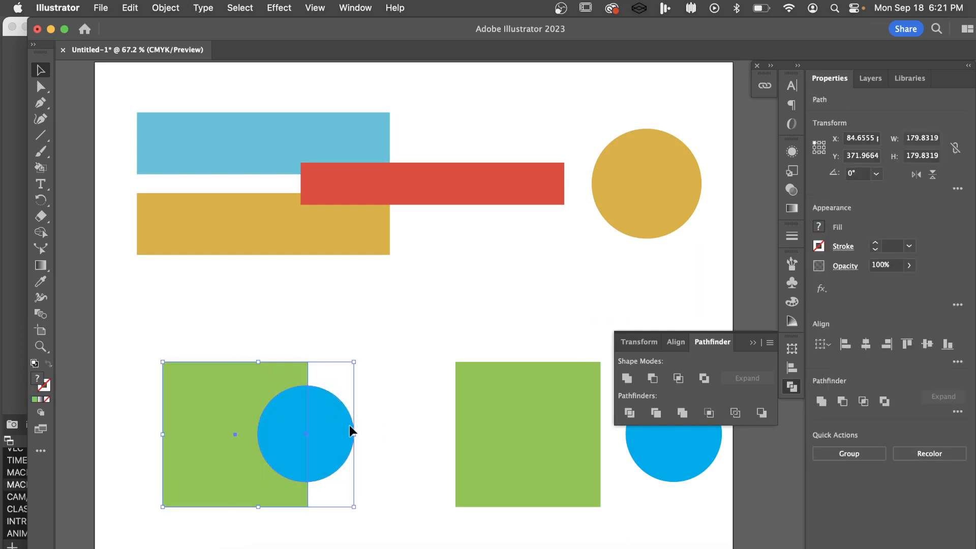
{"action": "left_click", "coordinate": [742, 412]}
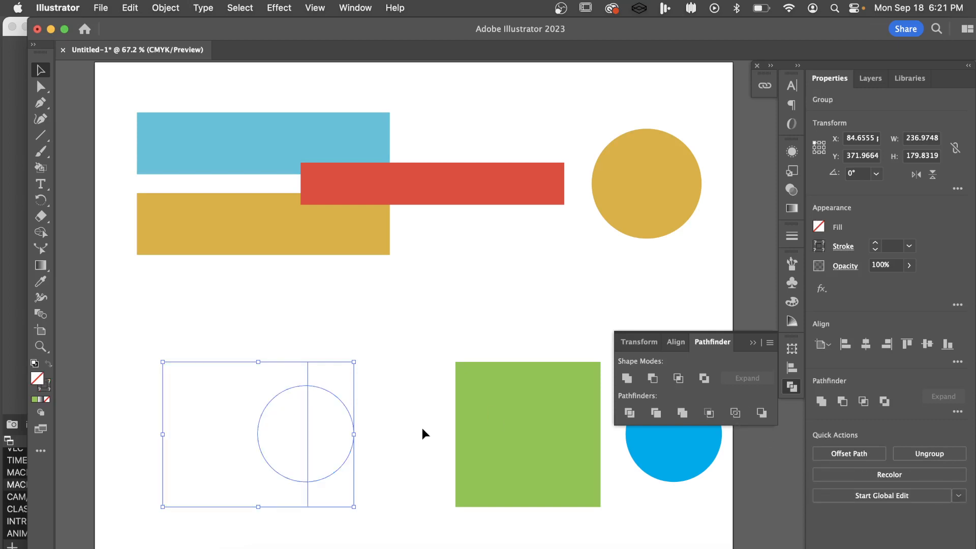
Isolate the outlined group, examine its separate square and half-circle paths, and exit isolation mode
{"action": "left_click", "coordinate": [396, 431]}
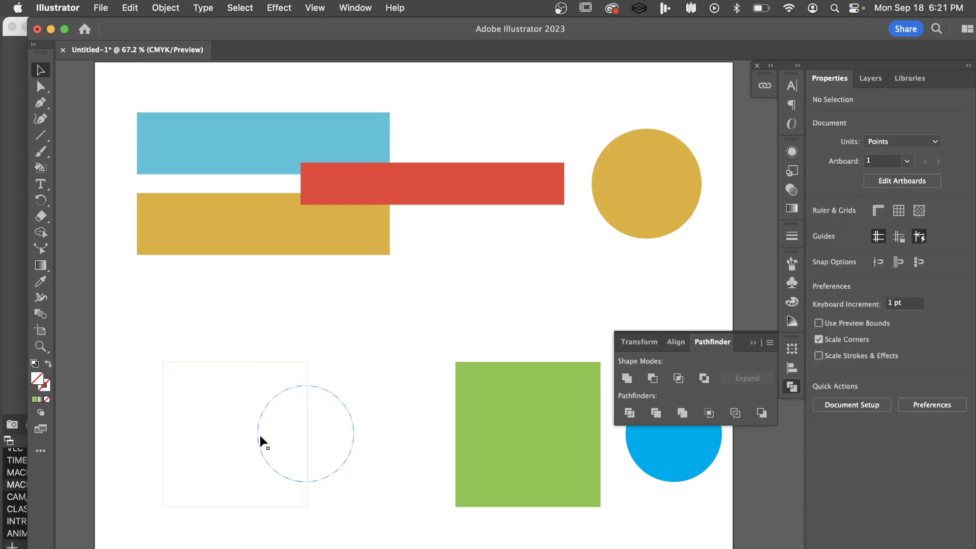
{"action": "left_click", "coordinate": [288, 361]}
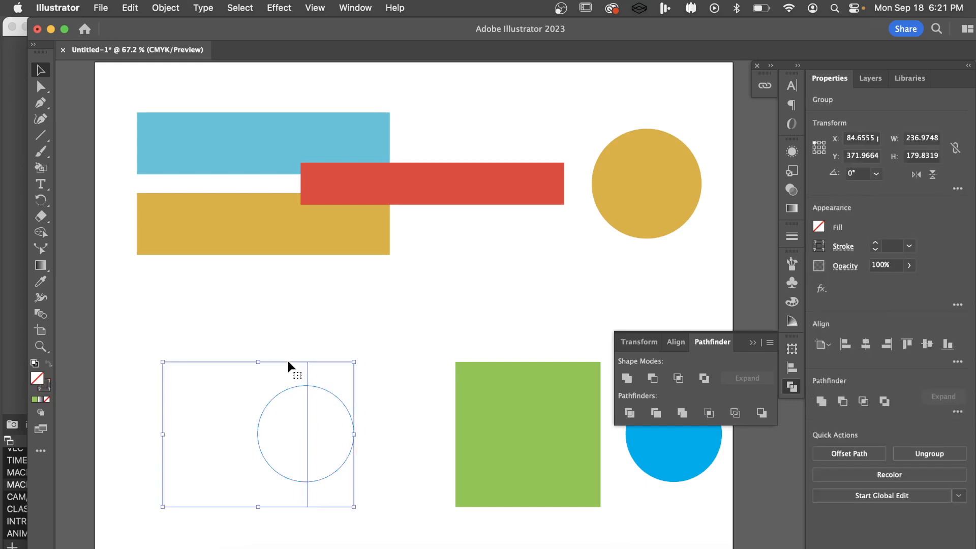
{"action": "double_click", "coordinate": [288, 362]}
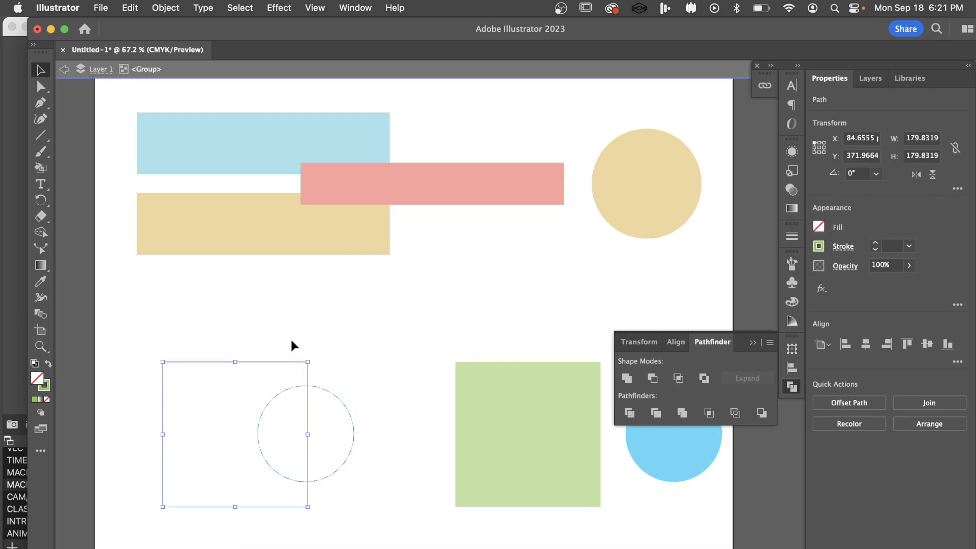
{"action": "left_click", "coordinate": [333, 405]}
{"action": "left_click", "coordinate": [338, 397]}
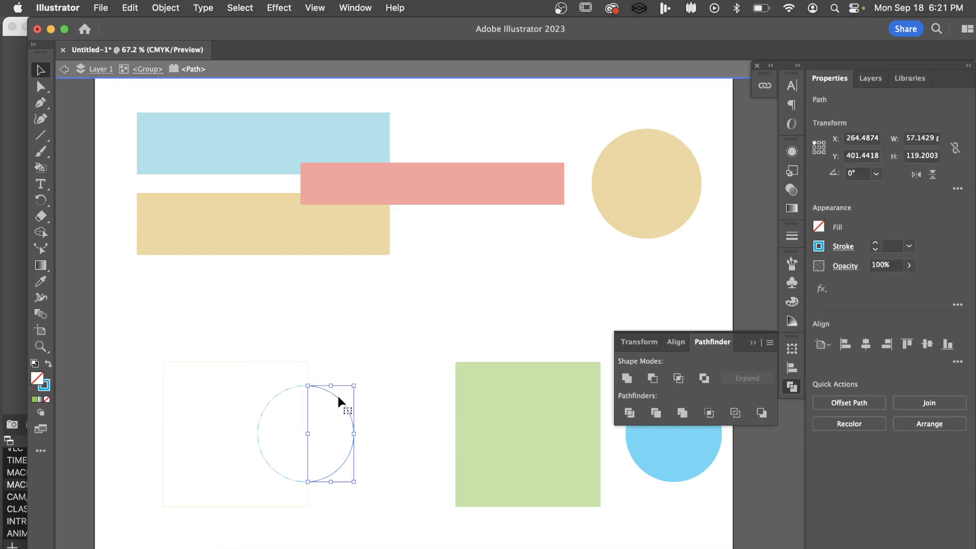
{"action": "left_click", "coordinate": [333, 362]}
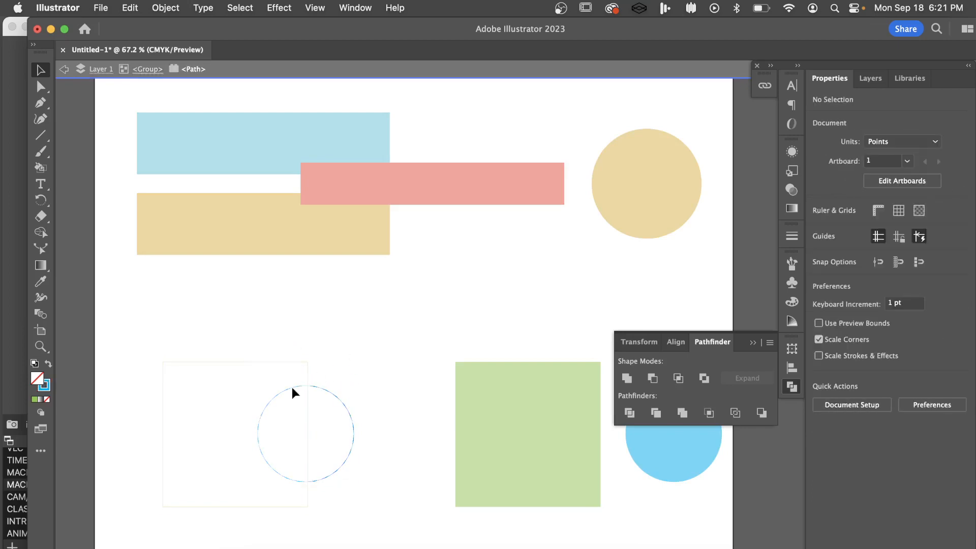
{"action": "double_click", "coordinate": [343, 368]}
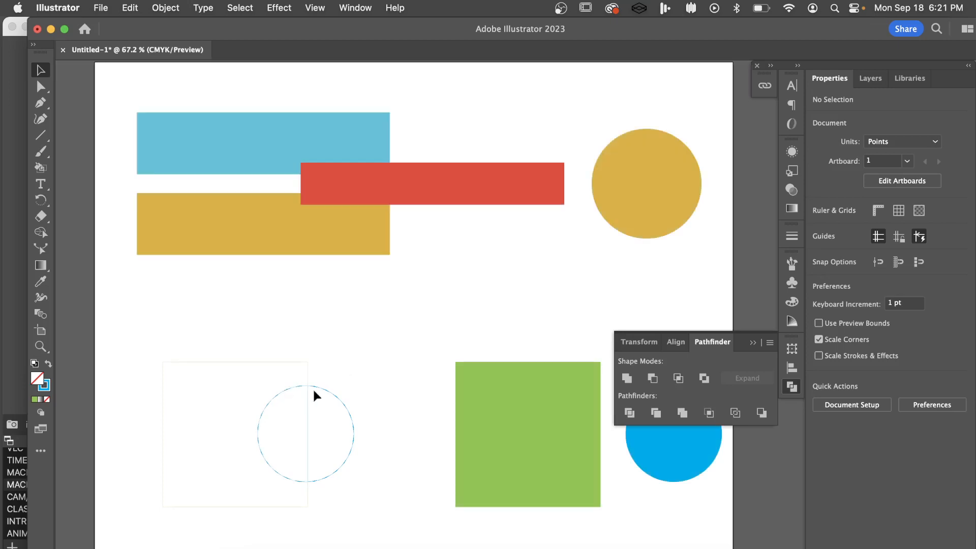
Shift the outlined group about 77 pt left, then isolate it and pull the right-hand arc and the vertical segment to the right
{"action": "left_click_drag", "start_coordinate": [328, 392], "coordinate": [267, 382]}
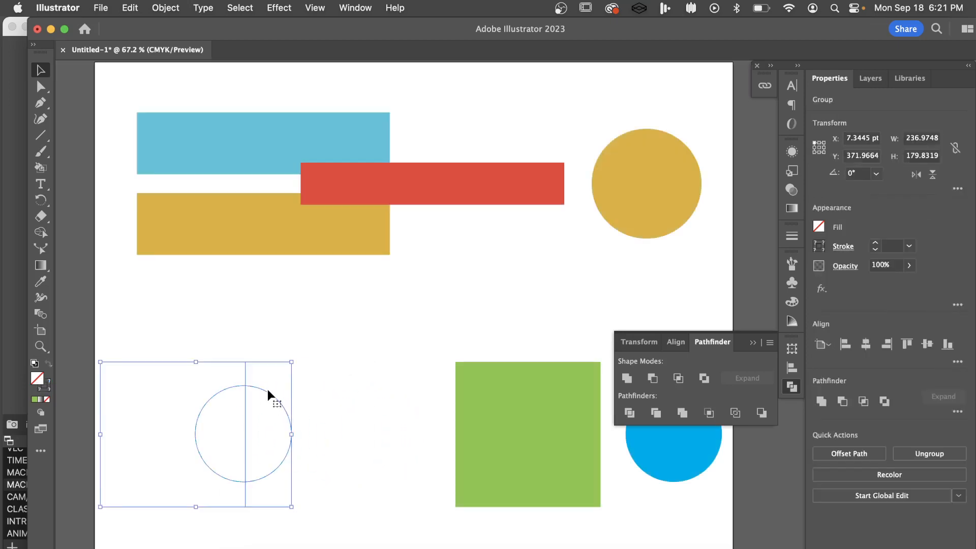
{"action": "double_click", "coordinate": [266, 388]}
{"action": "left_click_drag", "start_coordinate": [269, 390], "coordinate": [322, 391]}
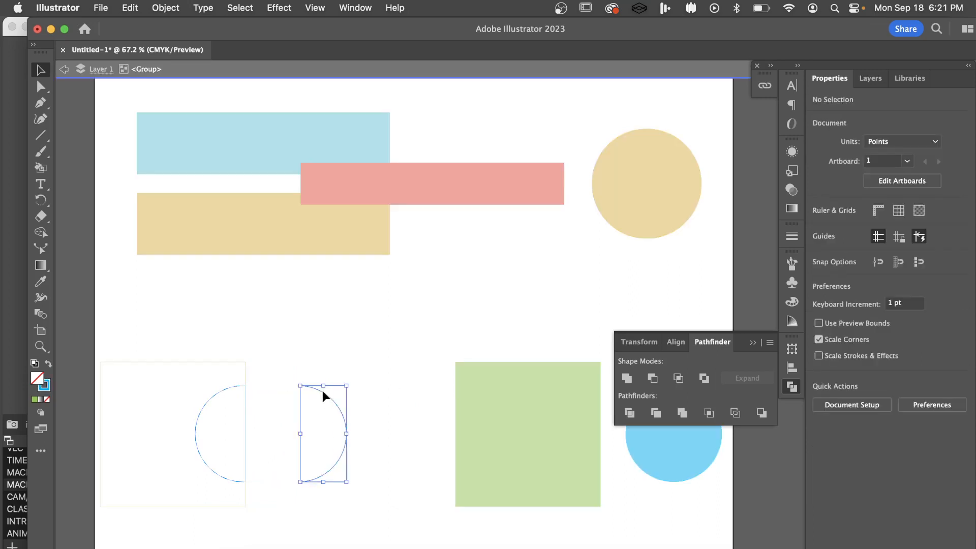
{"action": "left_click_drag", "start_coordinate": [245, 457], "coordinate": [280, 453]}
{"action": "left_click", "coordinate": [263, 514]}
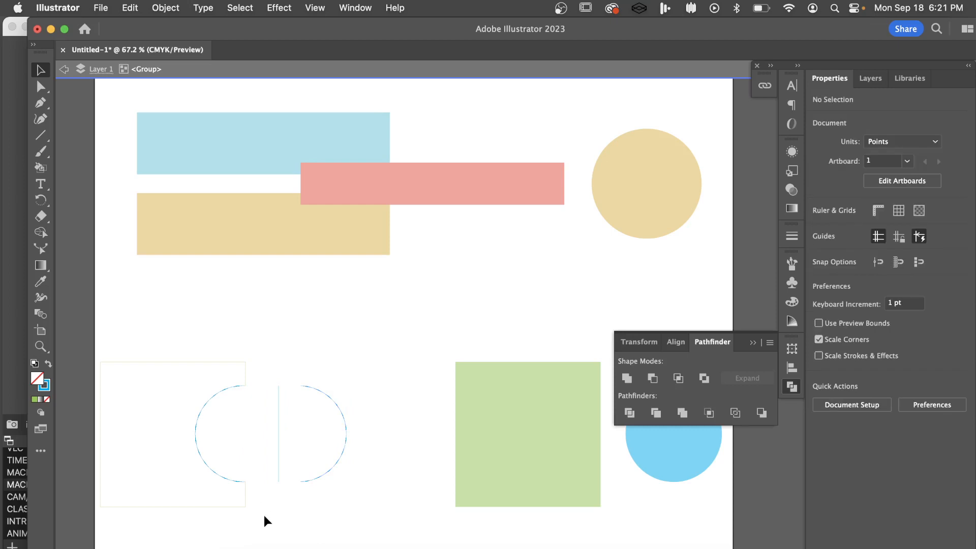
Undo the outline segment moves, the group's move, the Outline and the blue circle's shift
{"action": "key", "text": "super+z"}
{"action": "key", "text": "super+z"}
{"action": "key", "text": "super+z"}
{"action": "key", "text": "super+z"}
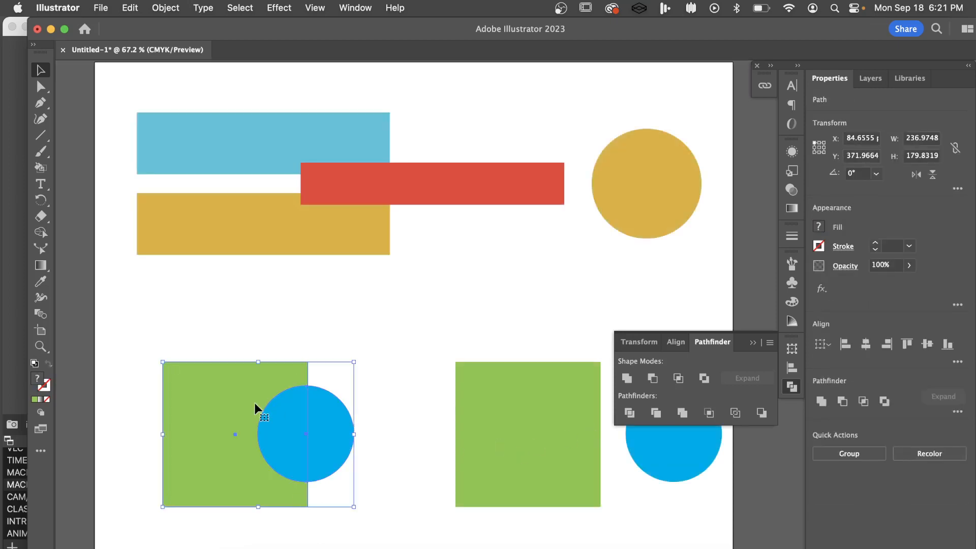
{"action": "key", "text": "super+z"}
Shift the blue circle about 99 pt left over the green square, apply Pathfinder Minus Back to both, and deselect the result
{"action": "left_click", "coordinate": [401, 425]}
{"action": "left_click_drag", "start_coordinate": [398, 428], "coordinate": [321, 429]}
{"action": "left_click", "coordinate": [205, 427], "text": "shift"}
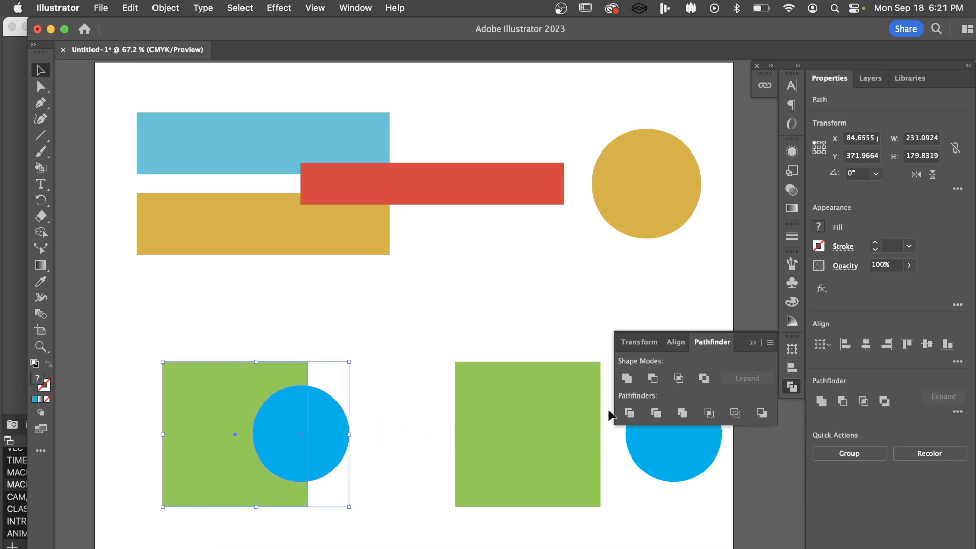
{"action": "left_click", "coordinate": [762, 412]}
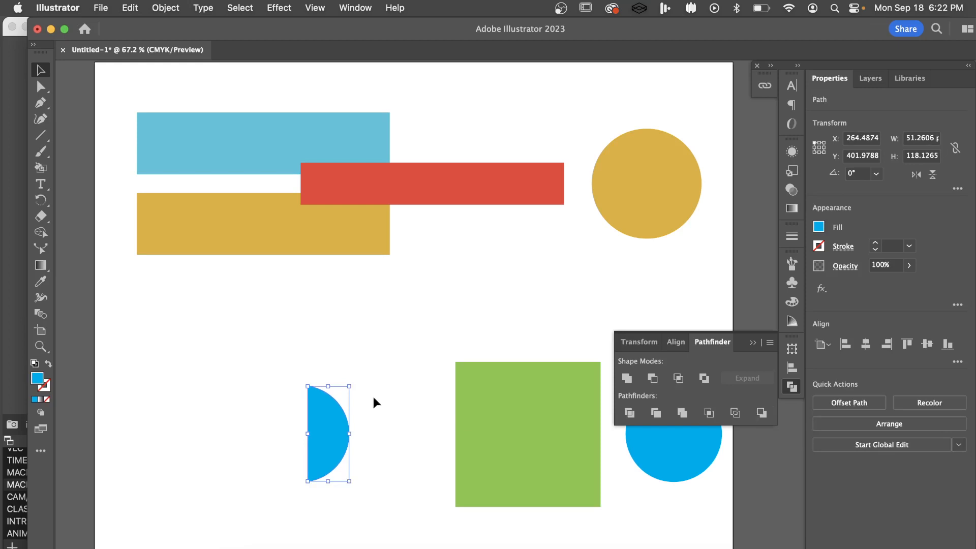
{"action": "left_click", "coordinate": [404, 394]}
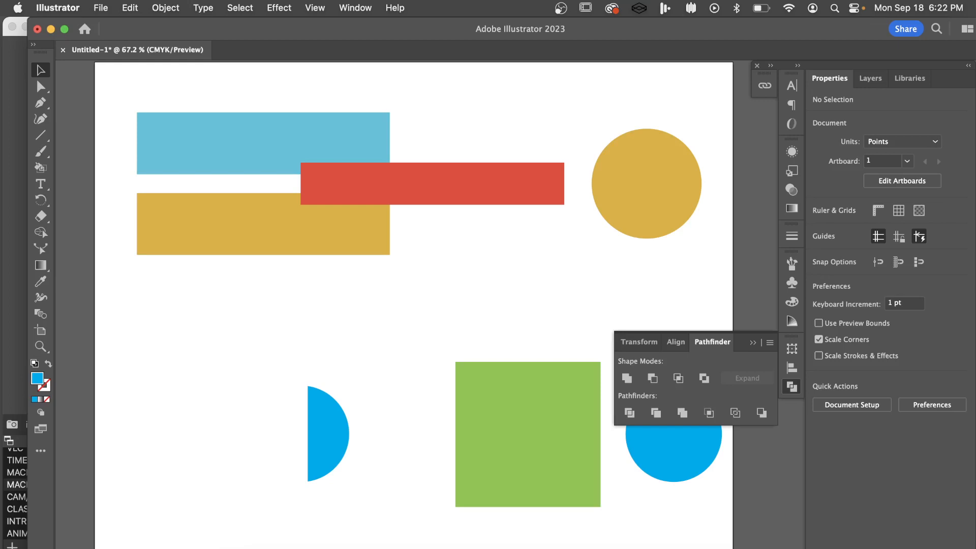
Switch to OBS
{"action": "key", "text": "super+Tab"}
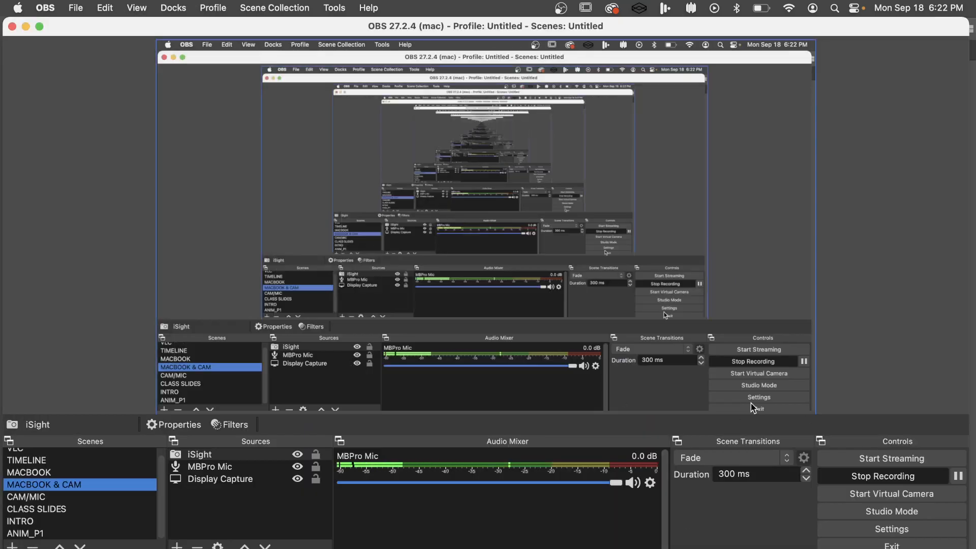